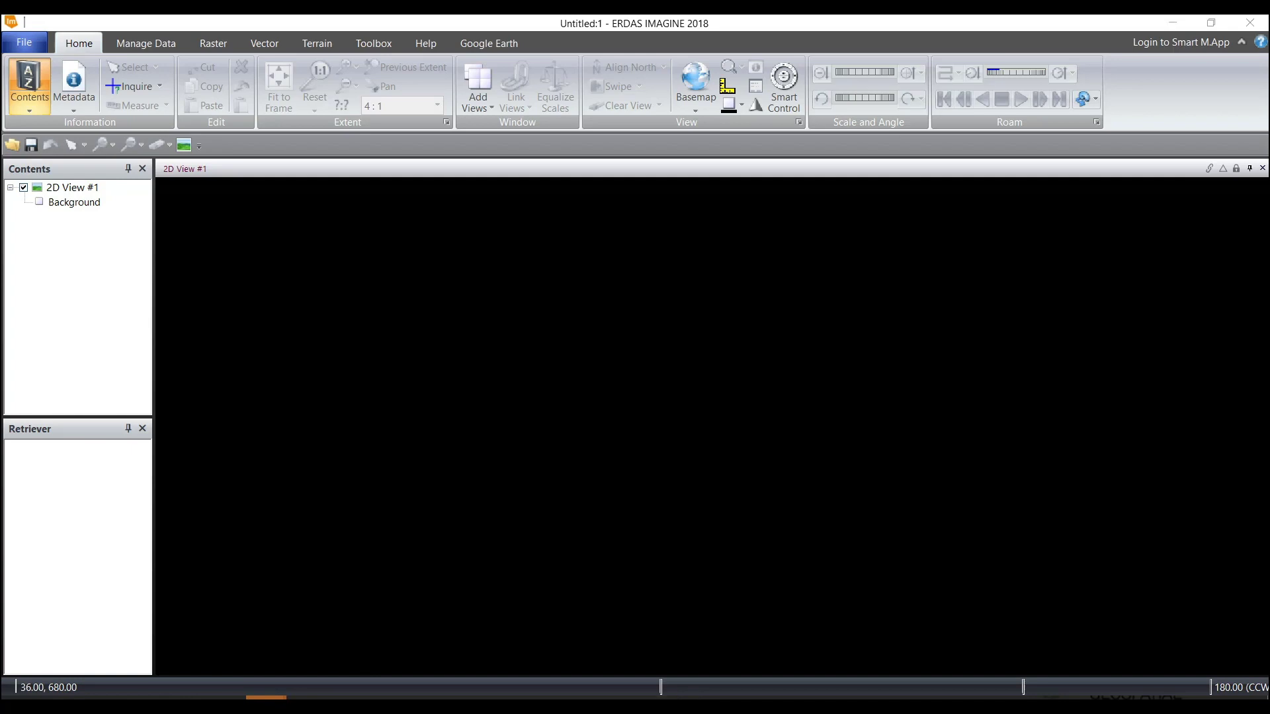
Launch the Terrain Prep Tool from the Terrain tab and centre its window.
key("alt+Tab")
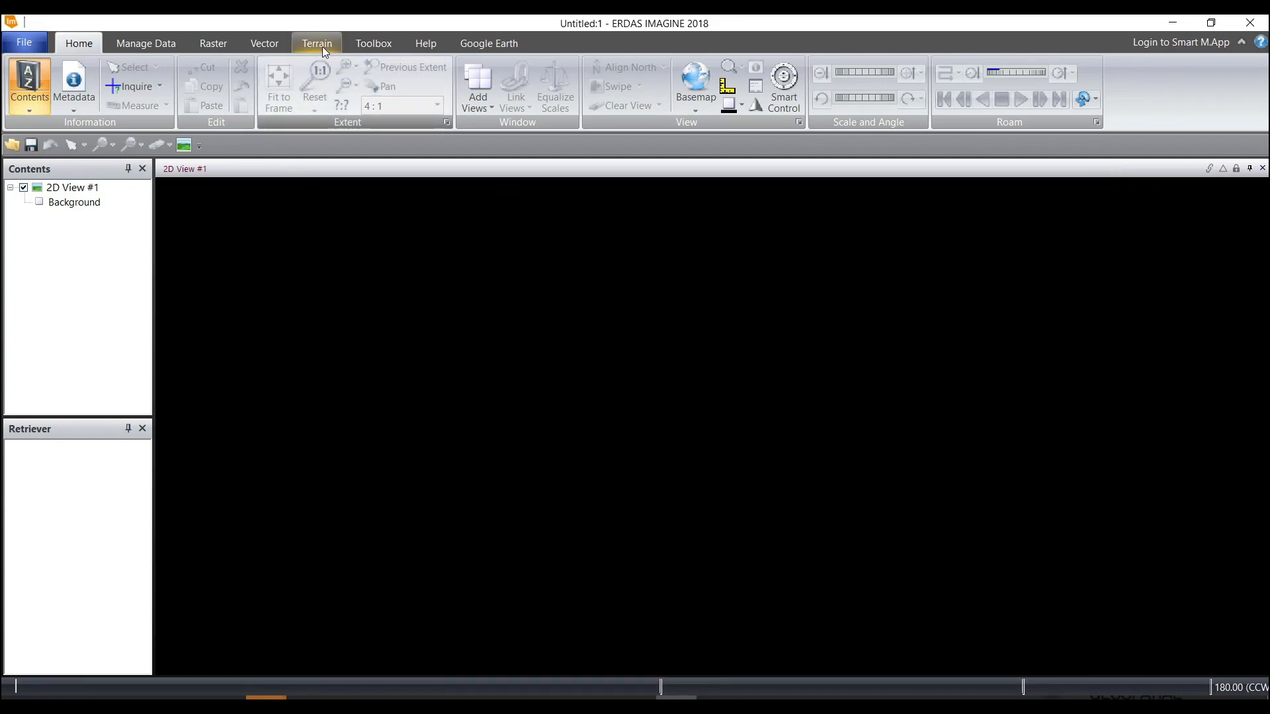
left_click(323, 47)
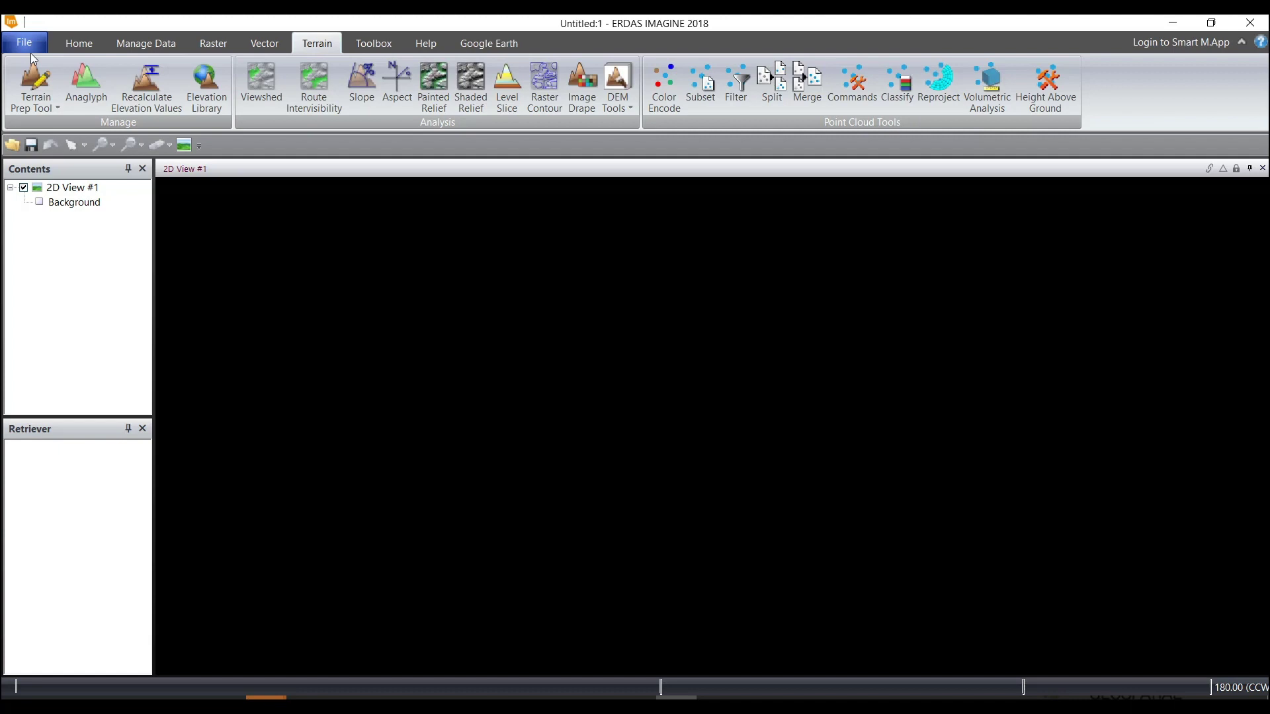
left_click(33, 83)
left_click_drag(518, 133, 649, 181)
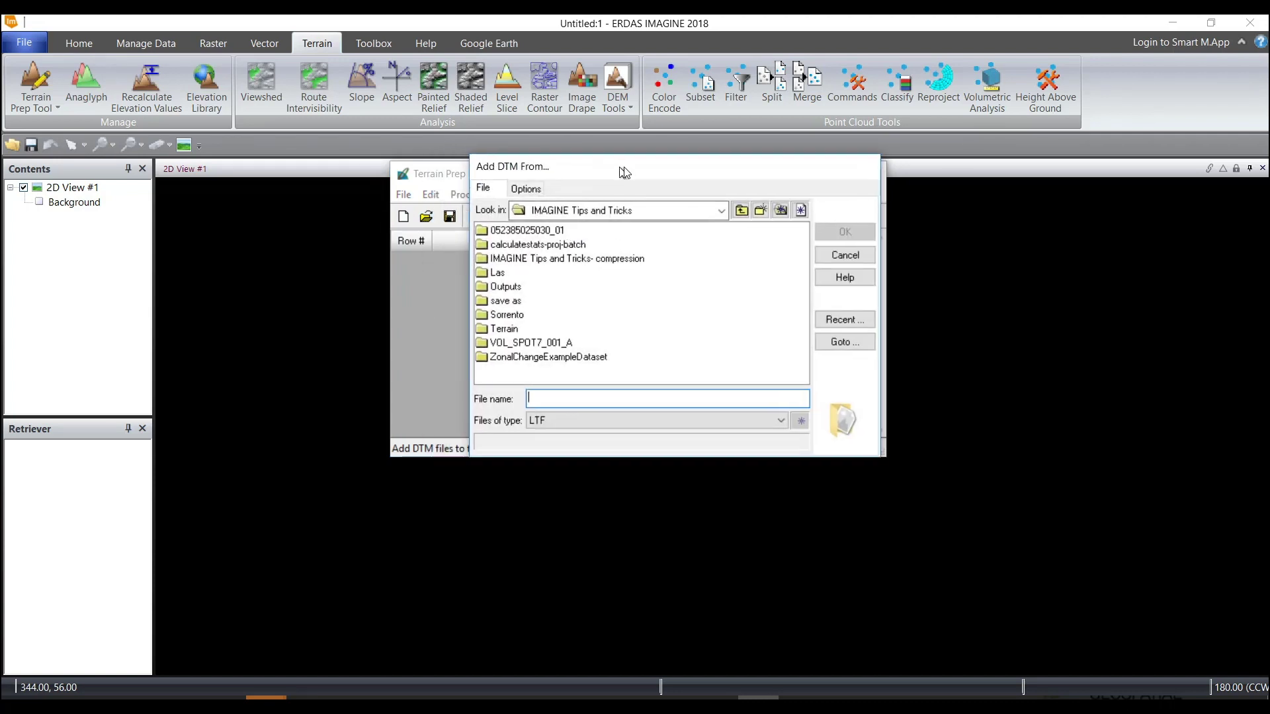
Add xyz.xyz from the Terrain folder as a 3D ASCII (*.xyz) DTM file.
double_click(508, 328)
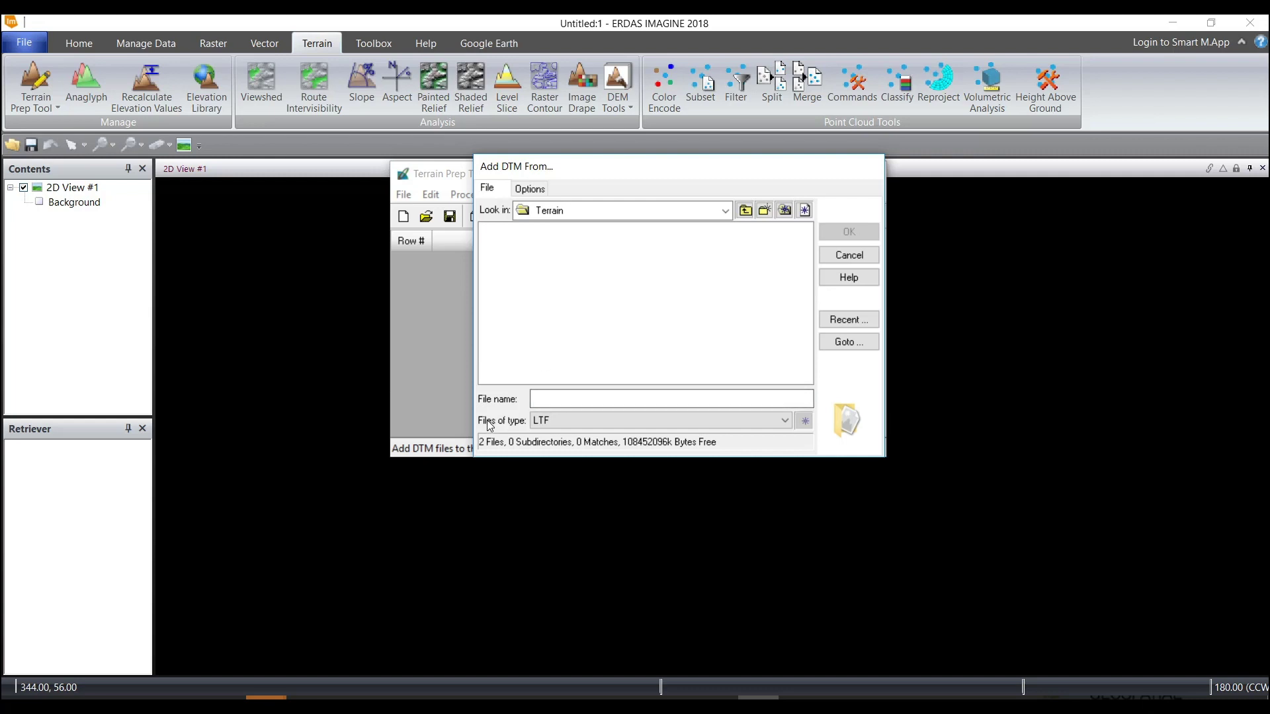
left_click(543, 422)
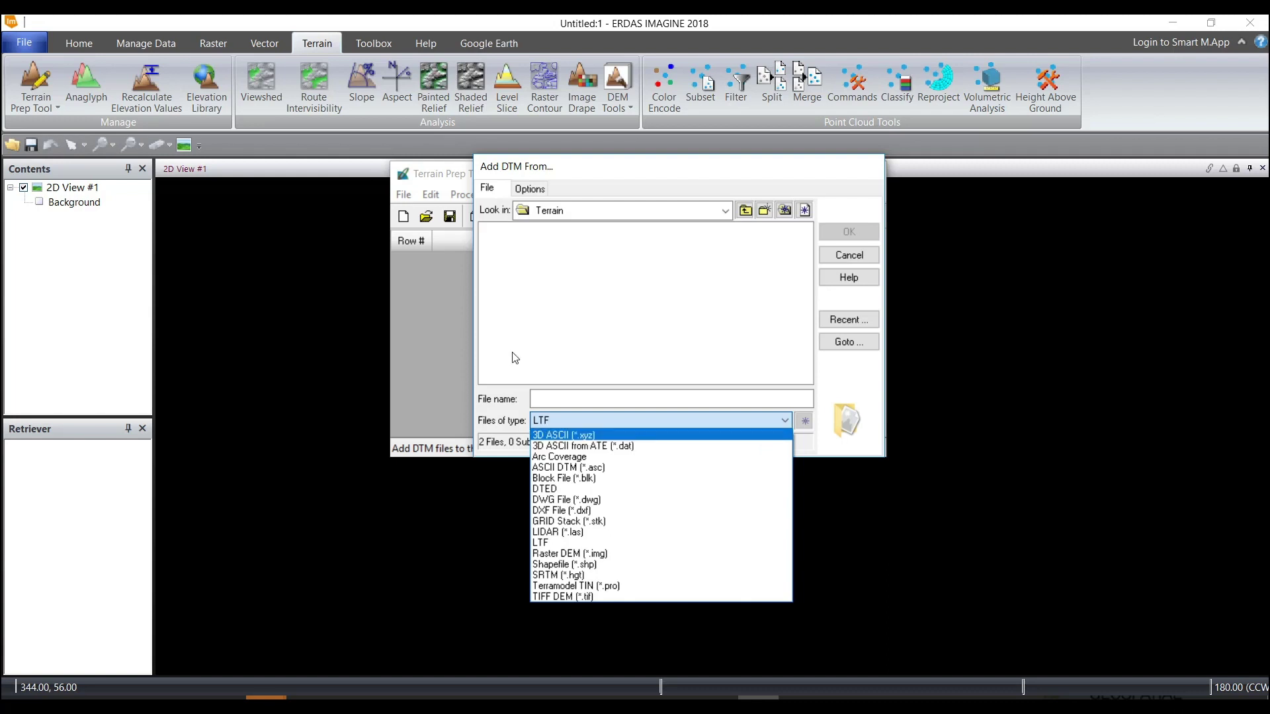
key("Return")
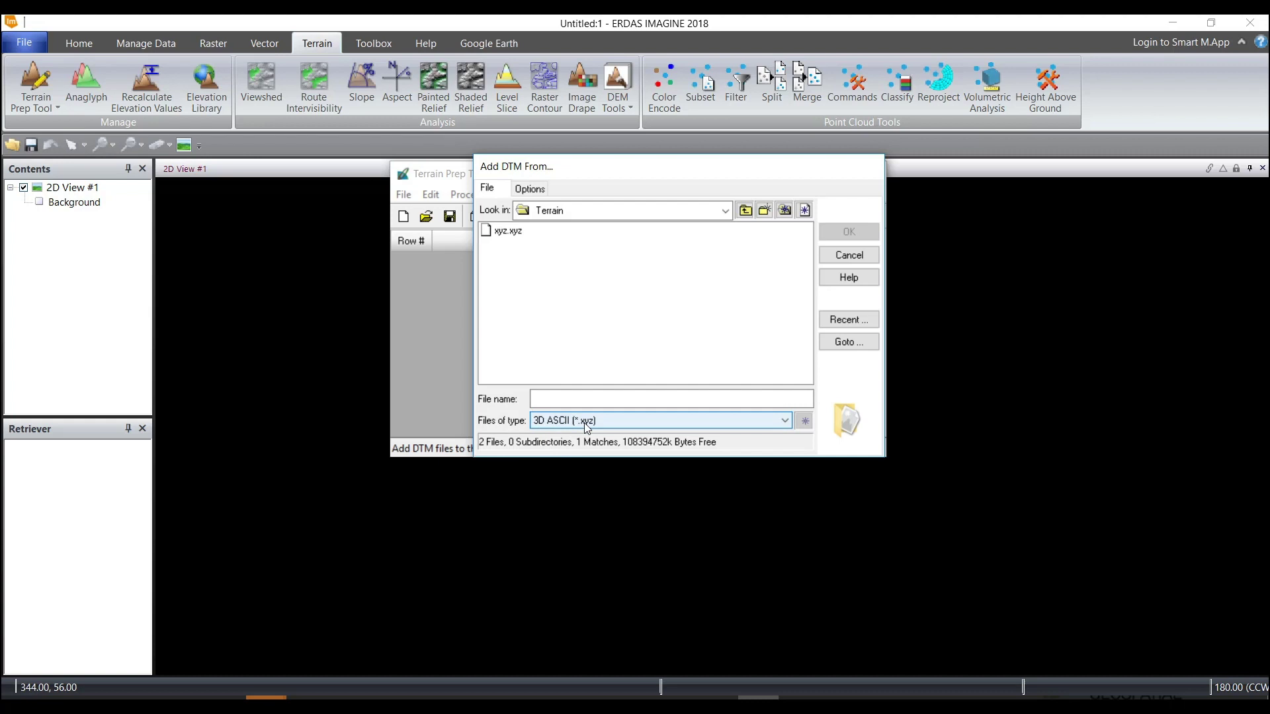
left_click(499, 231)
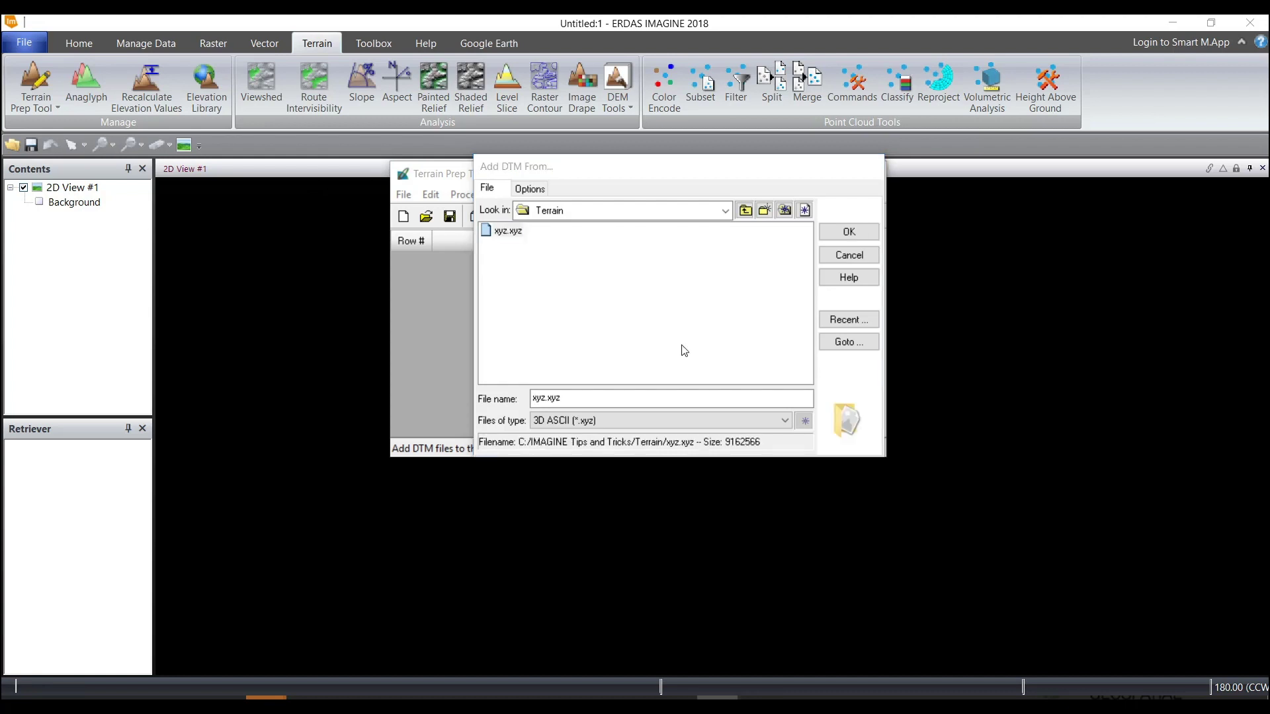
left_click(852, 232)
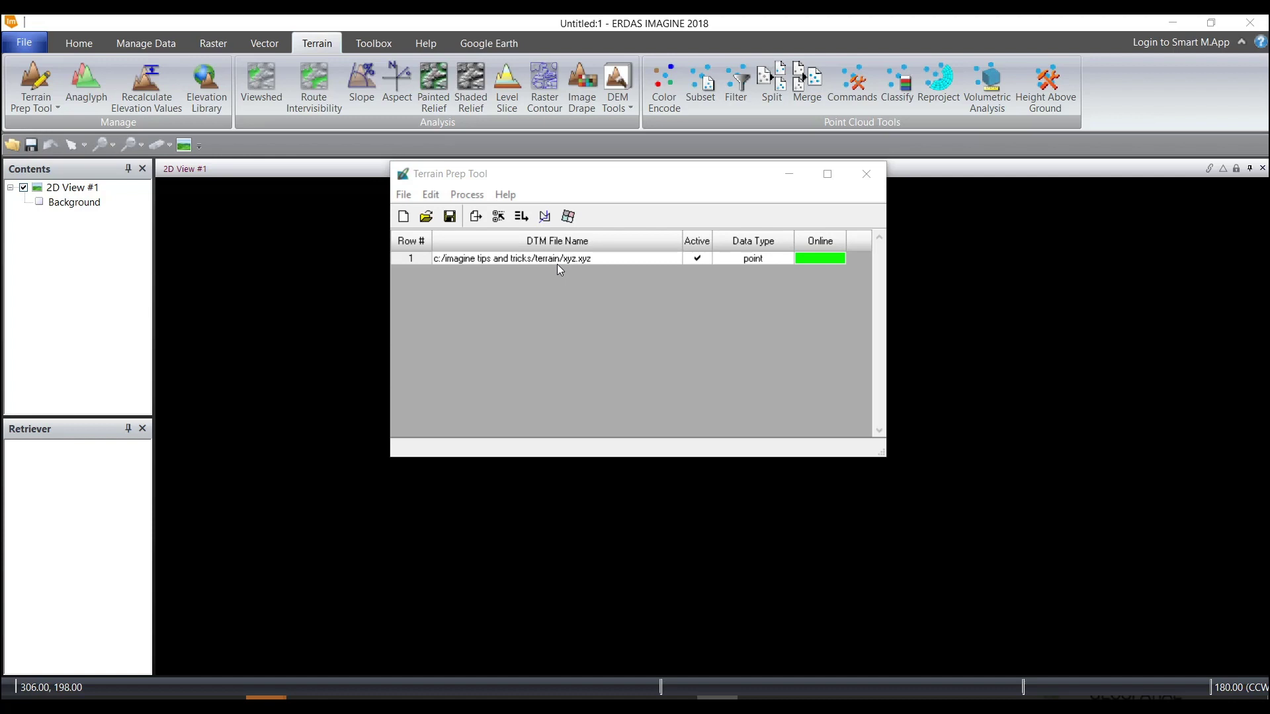
Open the Process menu for the loaded xyz.xyz point dataset.
left_click(467, 194)
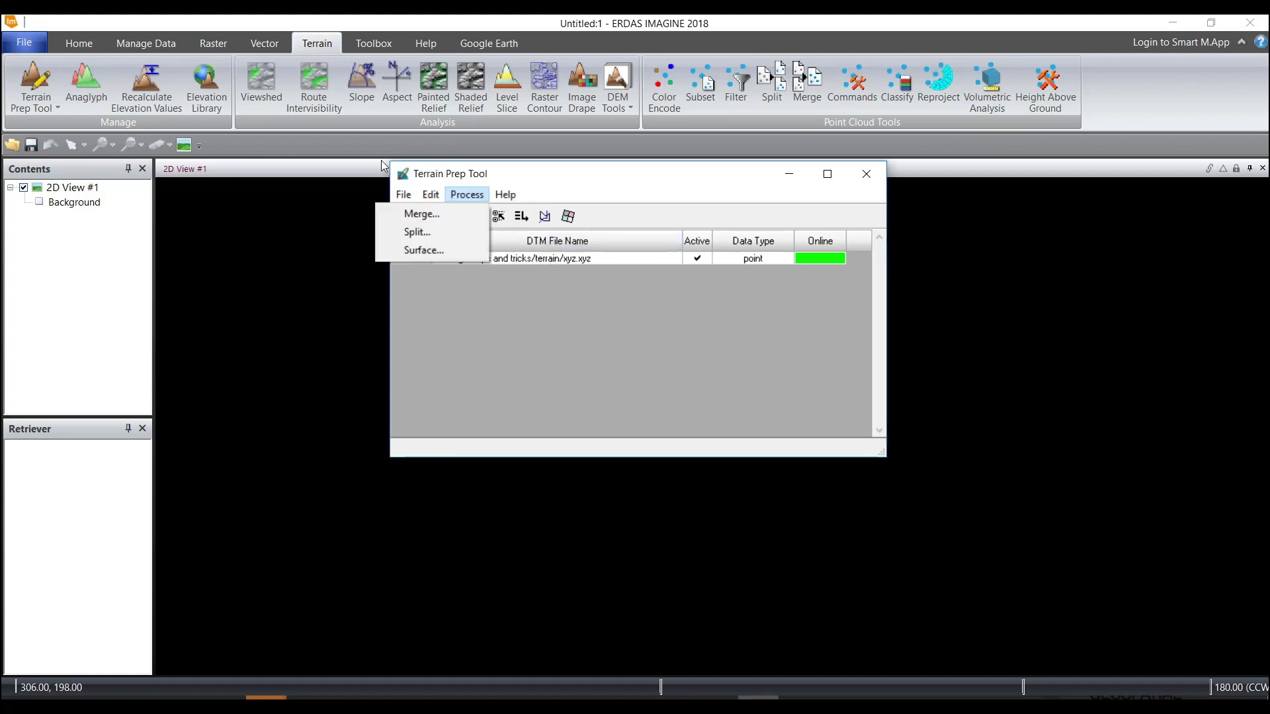
Create a Surface process that outputs a DEM named dem.img with 15 m cells.
left_click(451, 251)
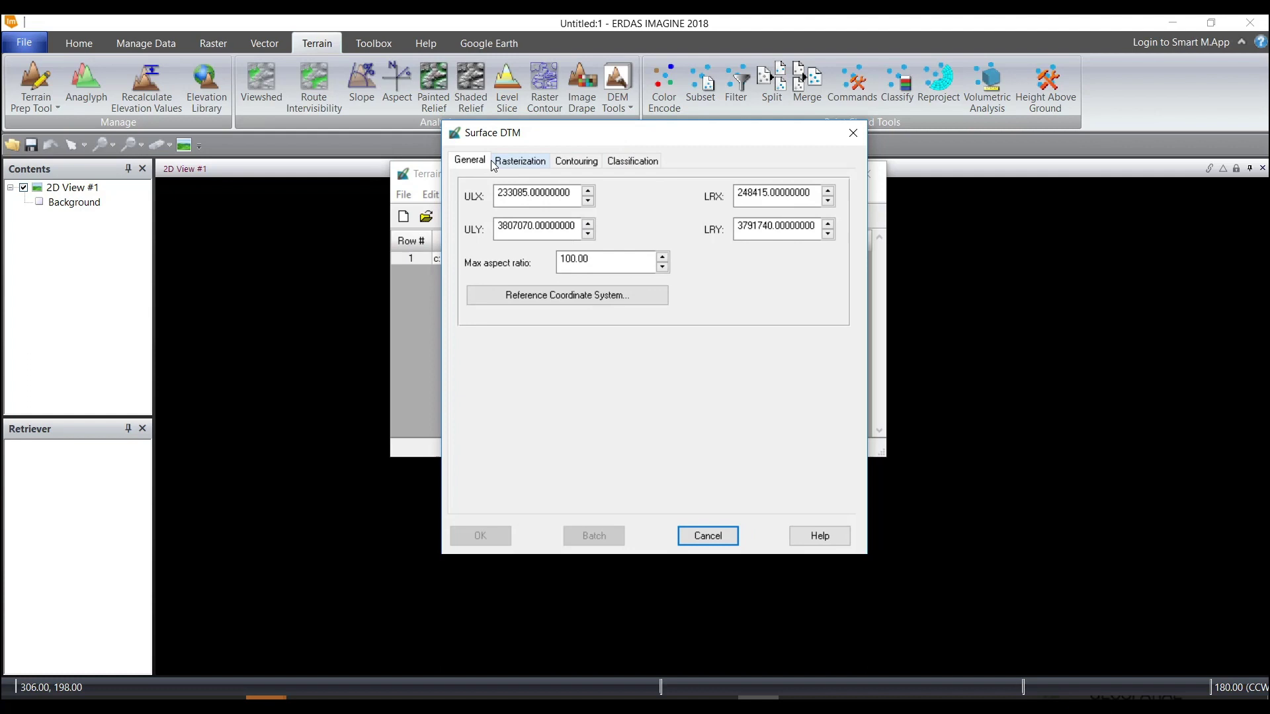
left_click(530, 159)
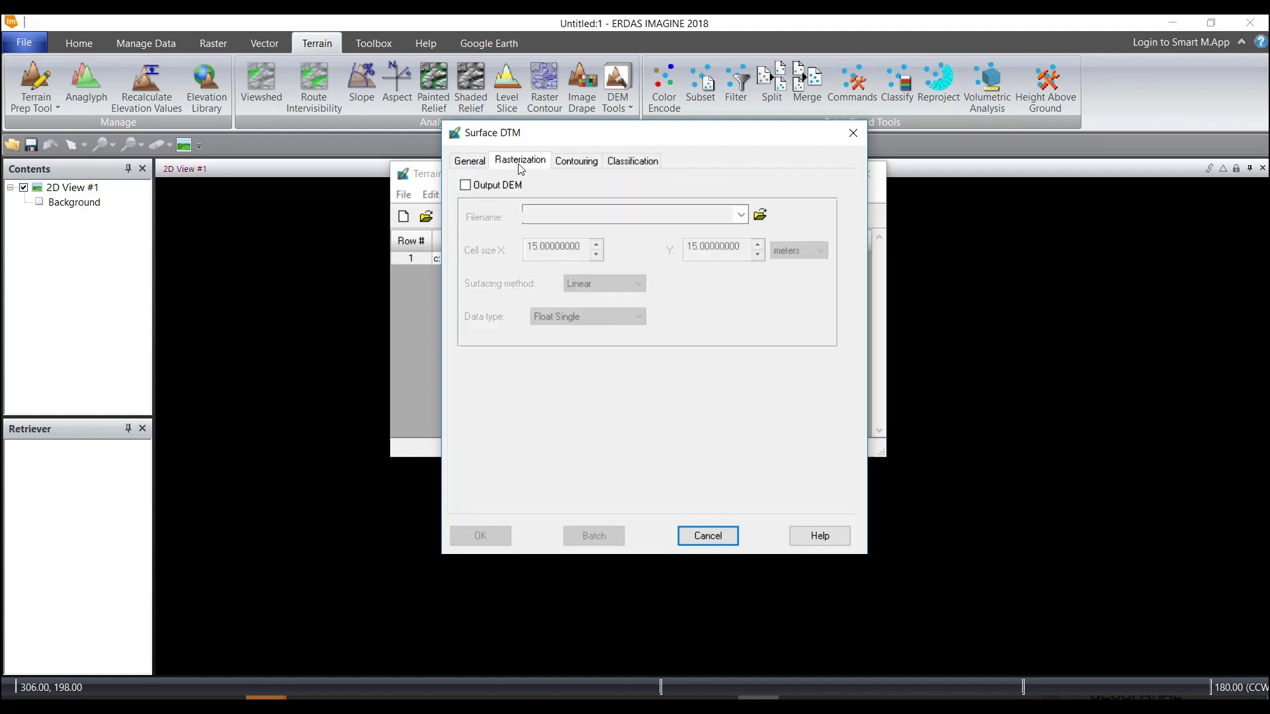
left_click(465, 185)
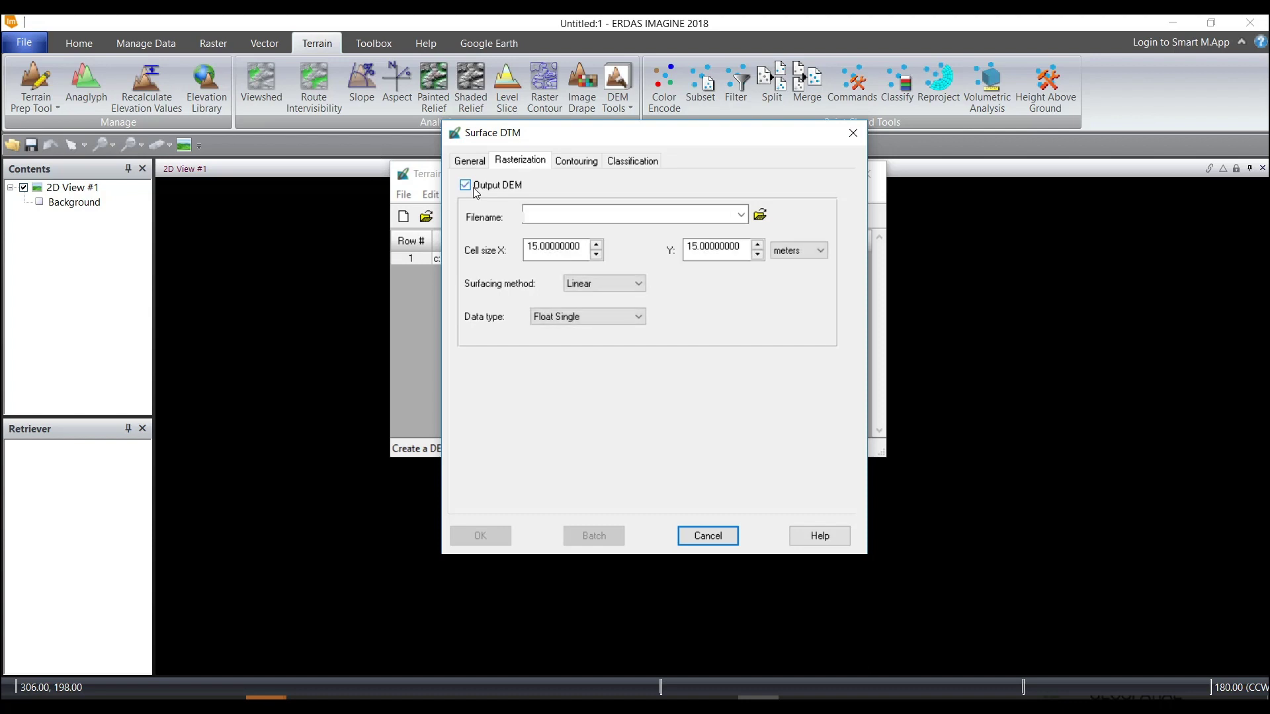
left_click(683, 221)
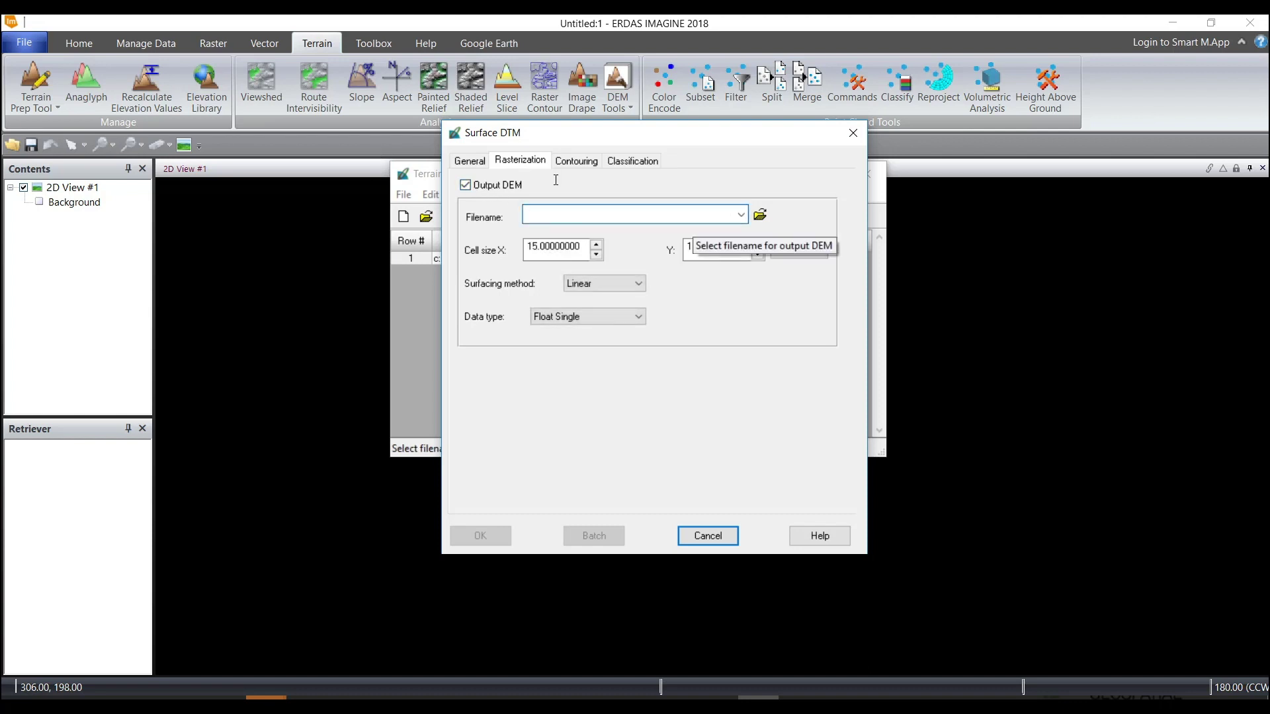
type("dem")
key("Return")
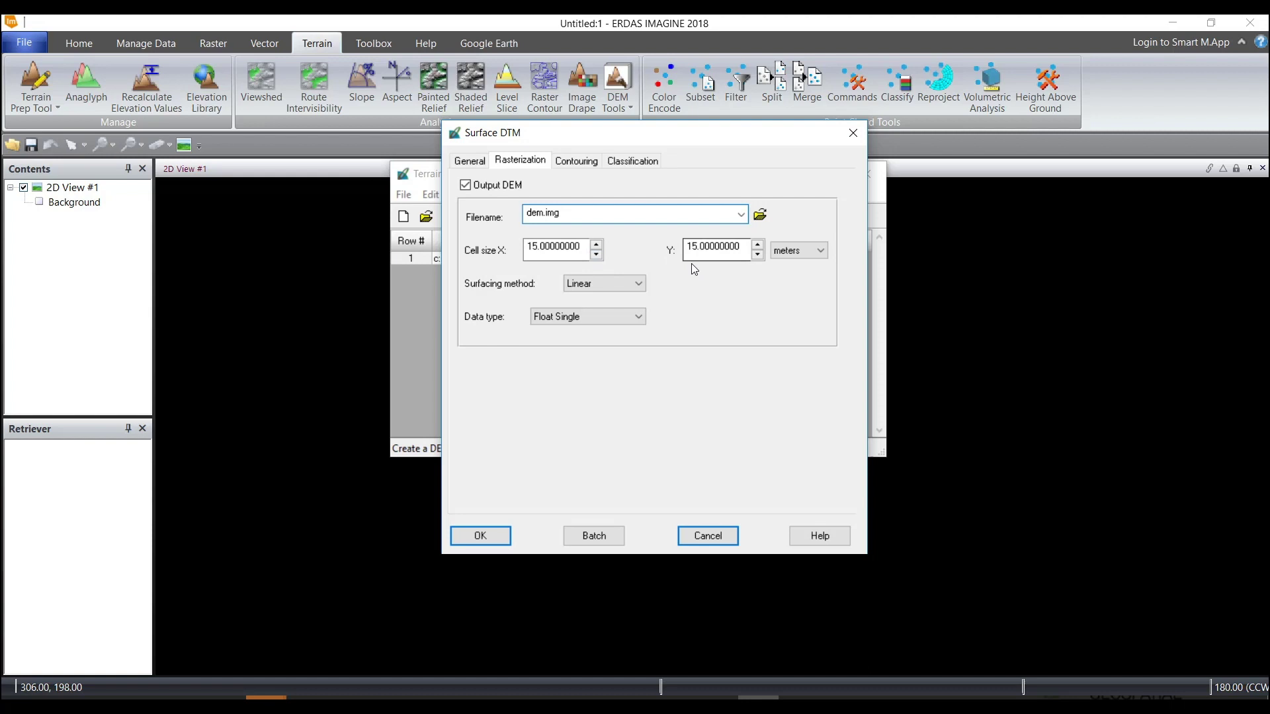
left_click(561, 162)
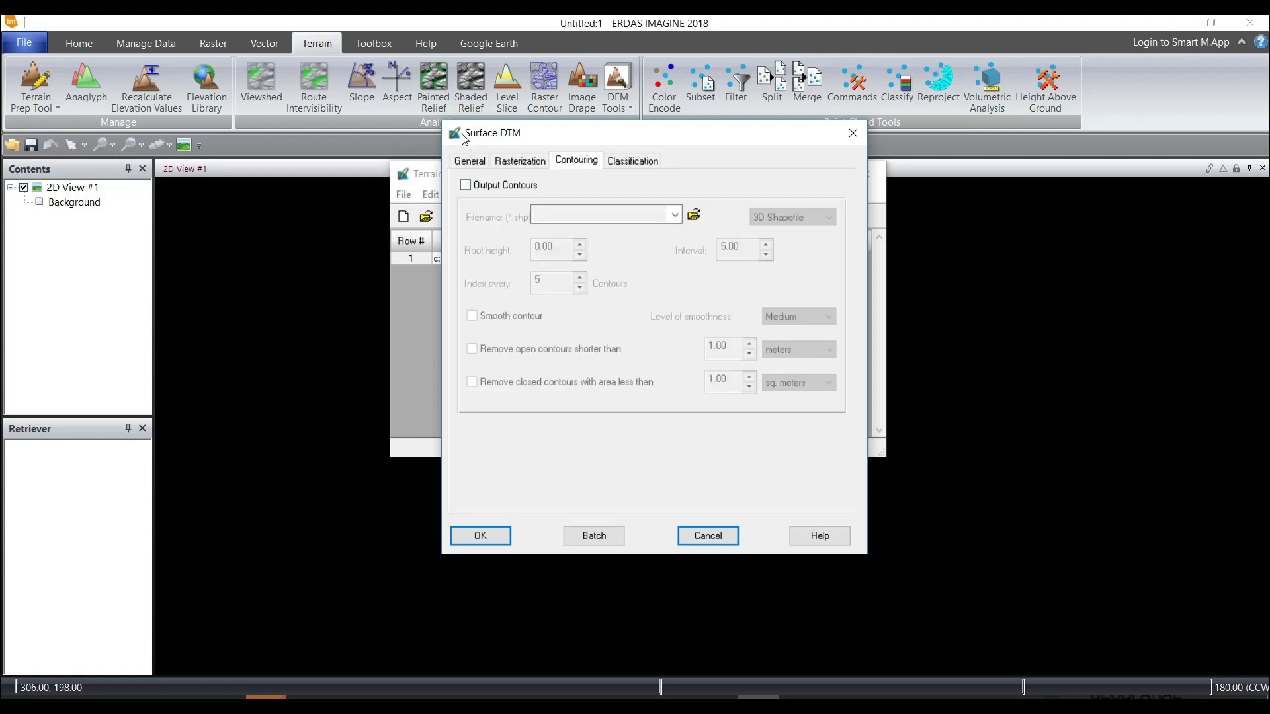
Enable contour output to contours.shp with a 15 interval and smoothing on.
left_click(466, 187)
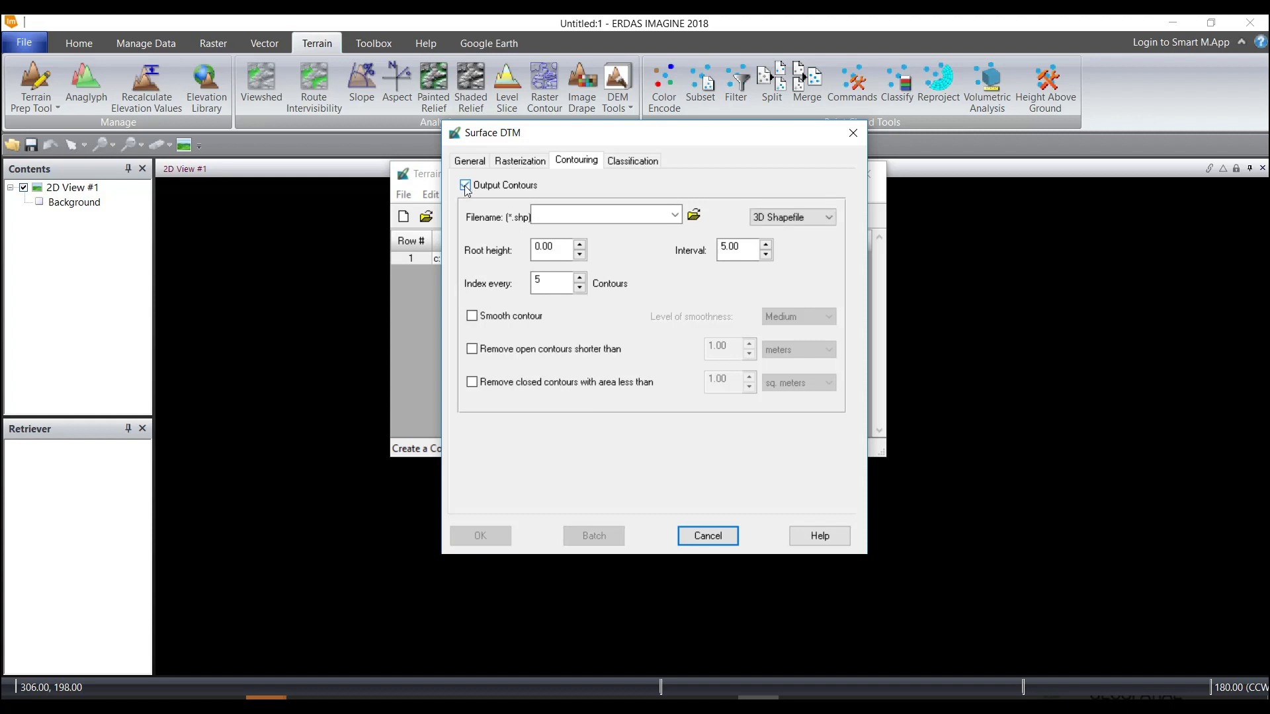
left_click(639, 215)
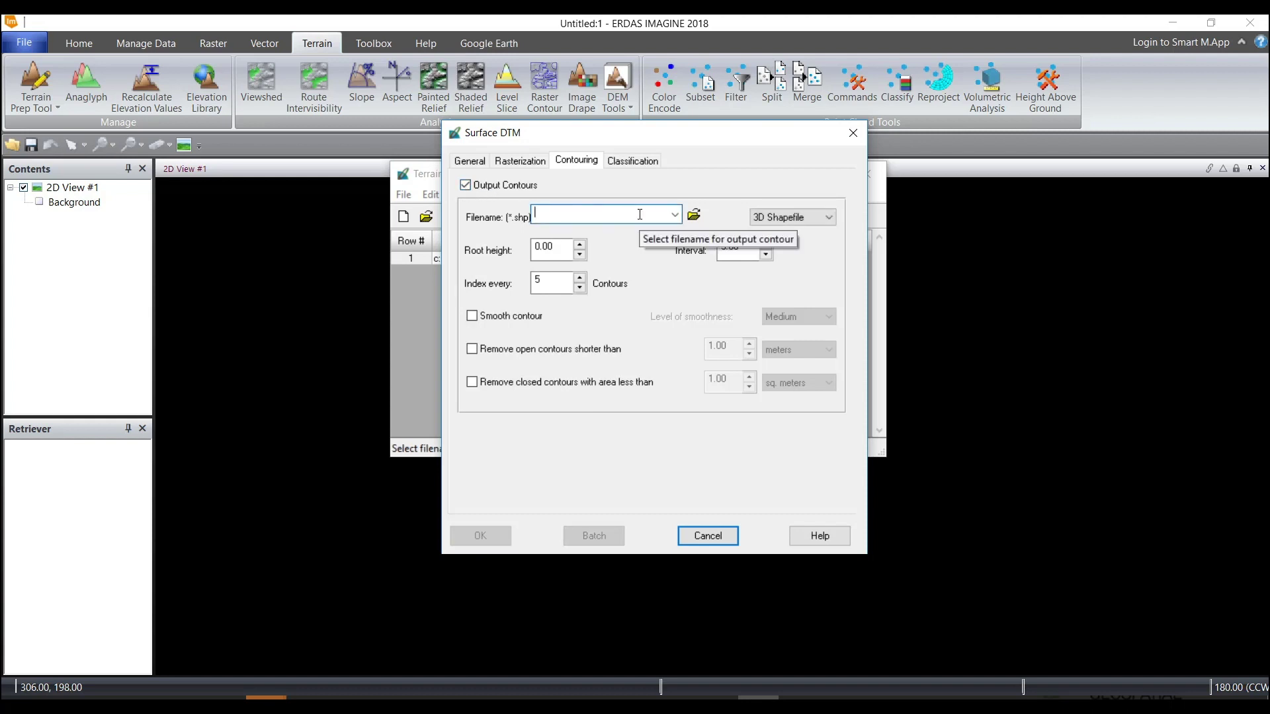
type("contours")
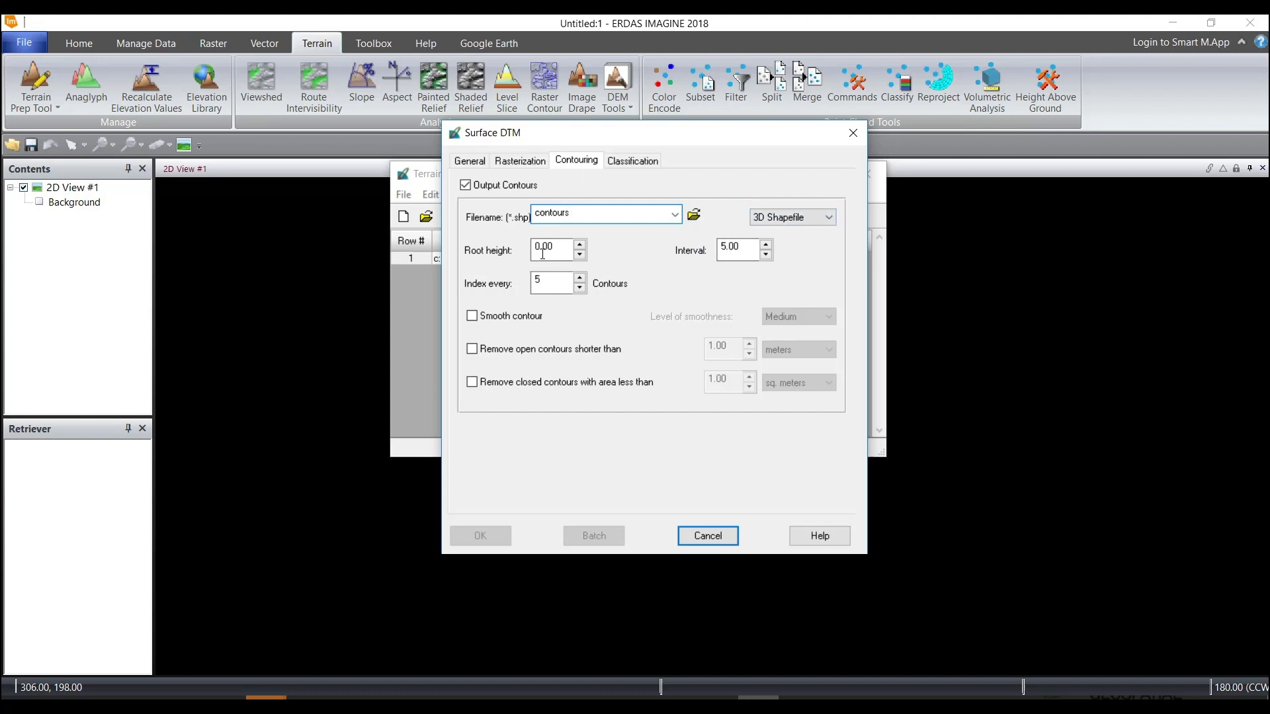
left_click(743, 258)
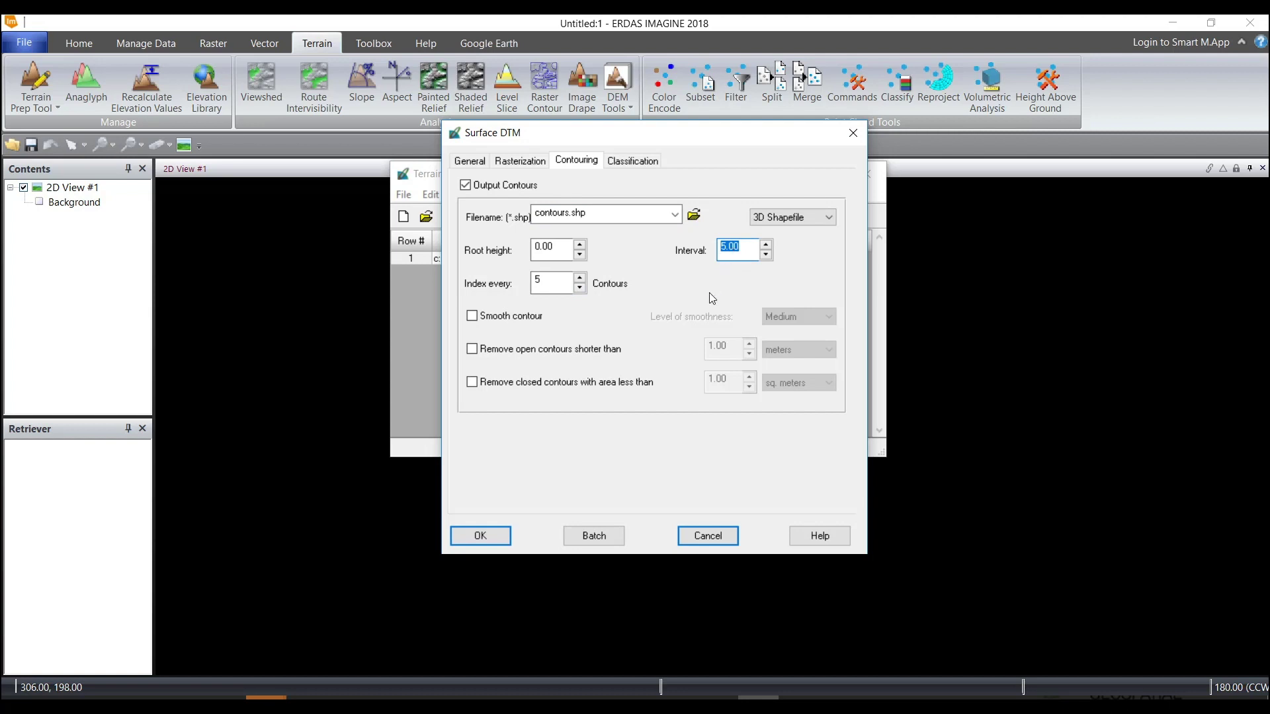
type("15")
left_click(517, 316)
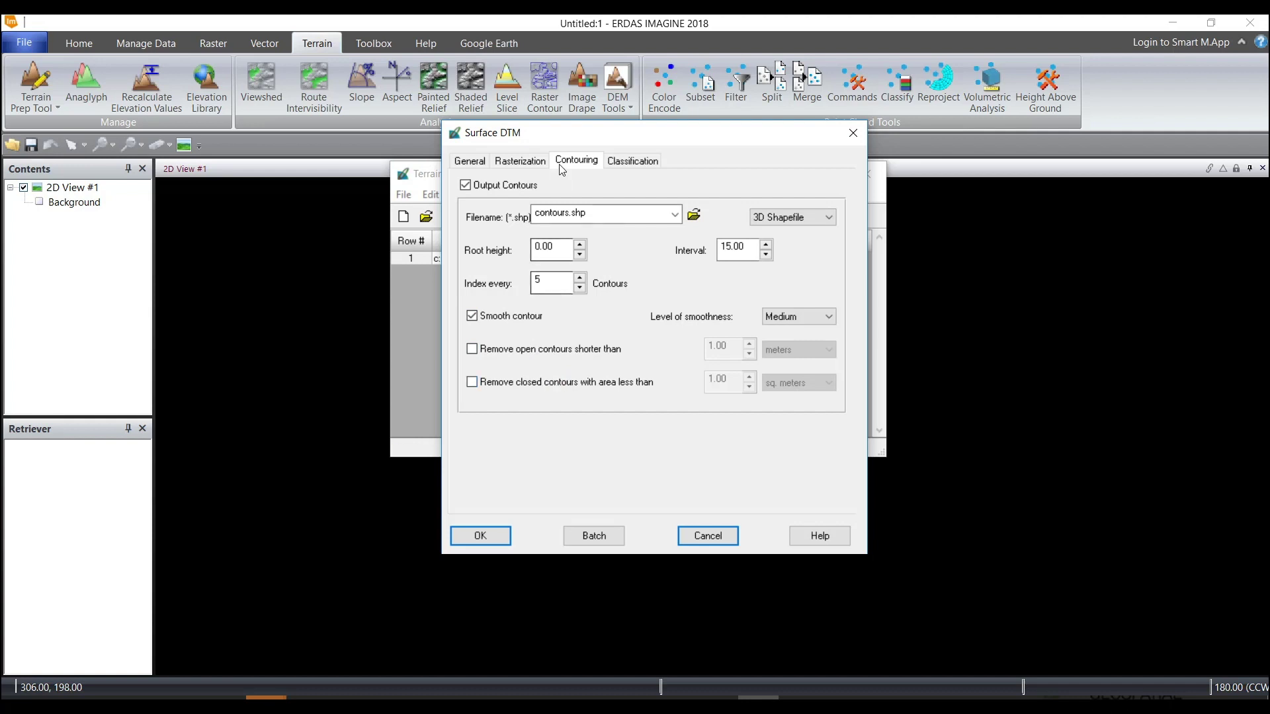
left_click(636, 163)
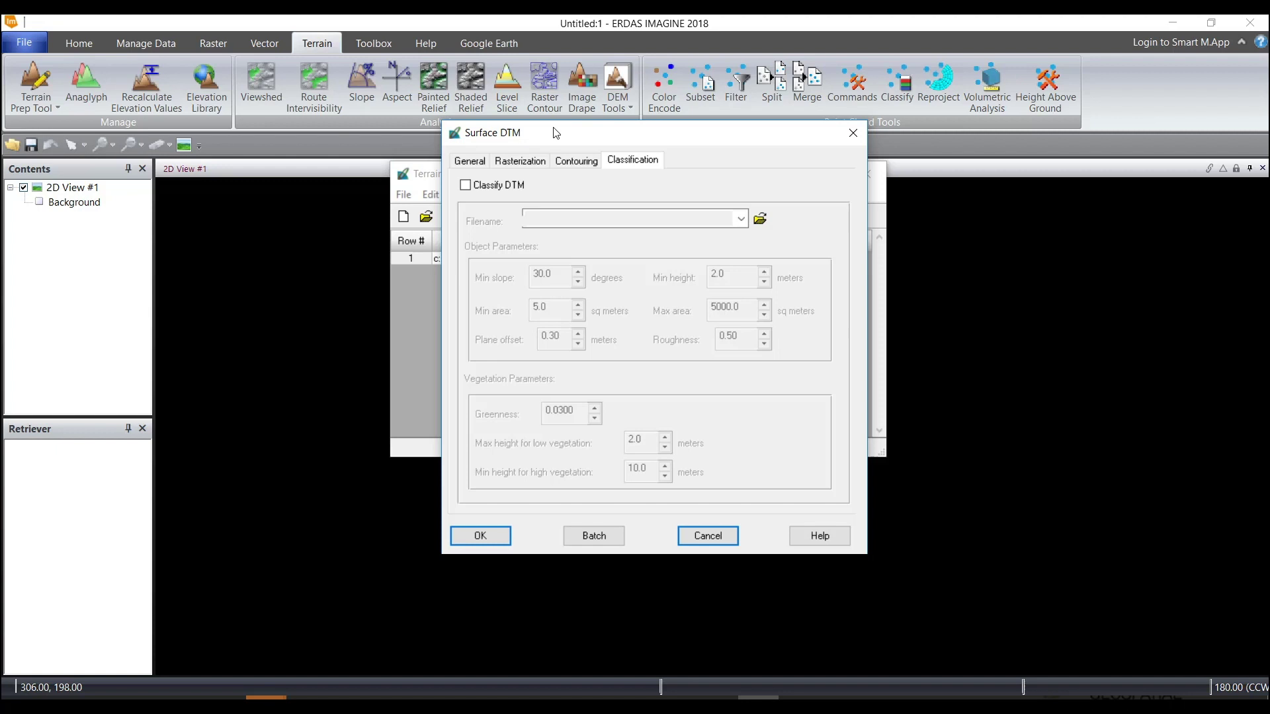
Run the Surface job to generate the DEM and contours, then close the Process List.
left_click(526, 161)
left_click(569, 162)
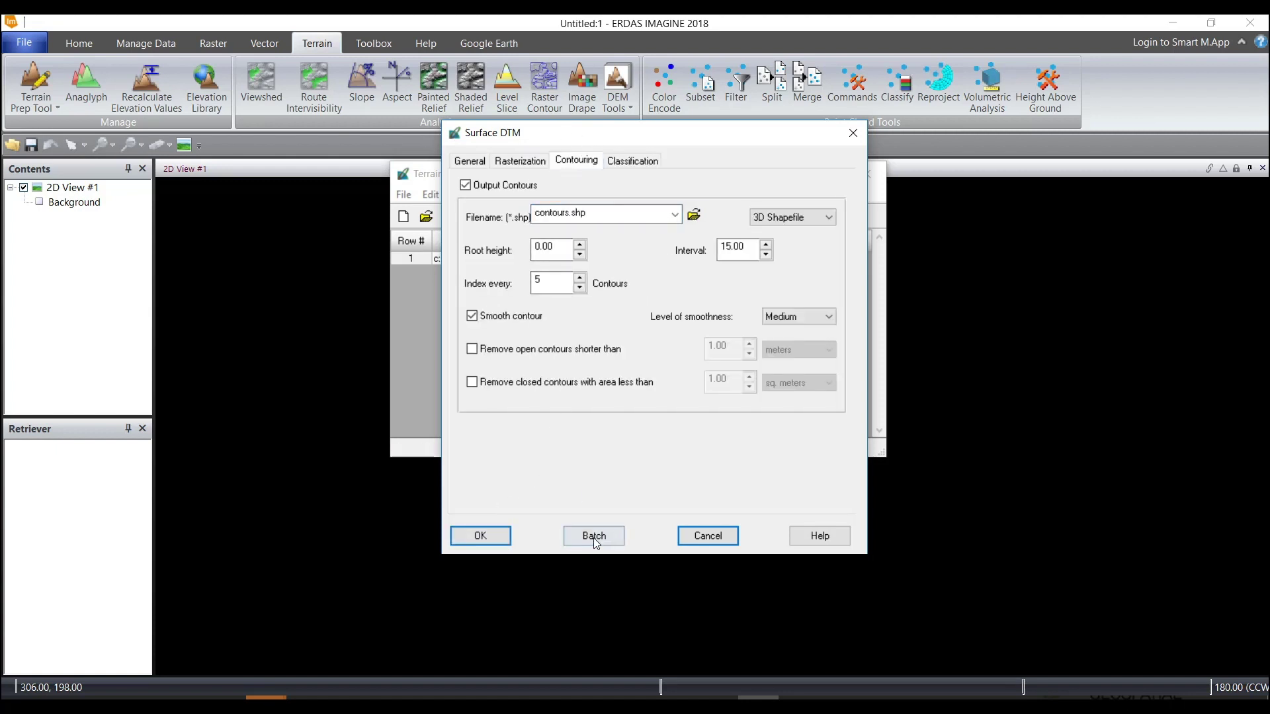
left_click(480, 536)
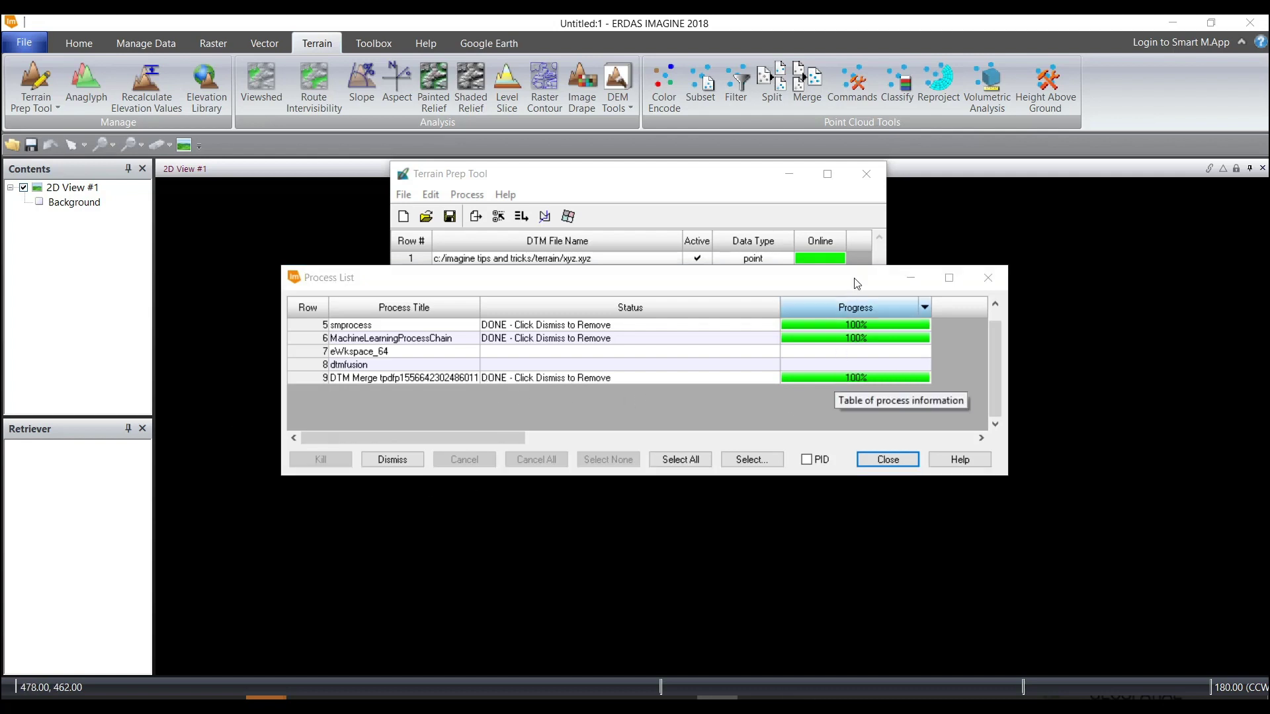
left_click(910, 278)
Display dem.img in 2D View #1 from the recent files list.
left_click(801, 182)
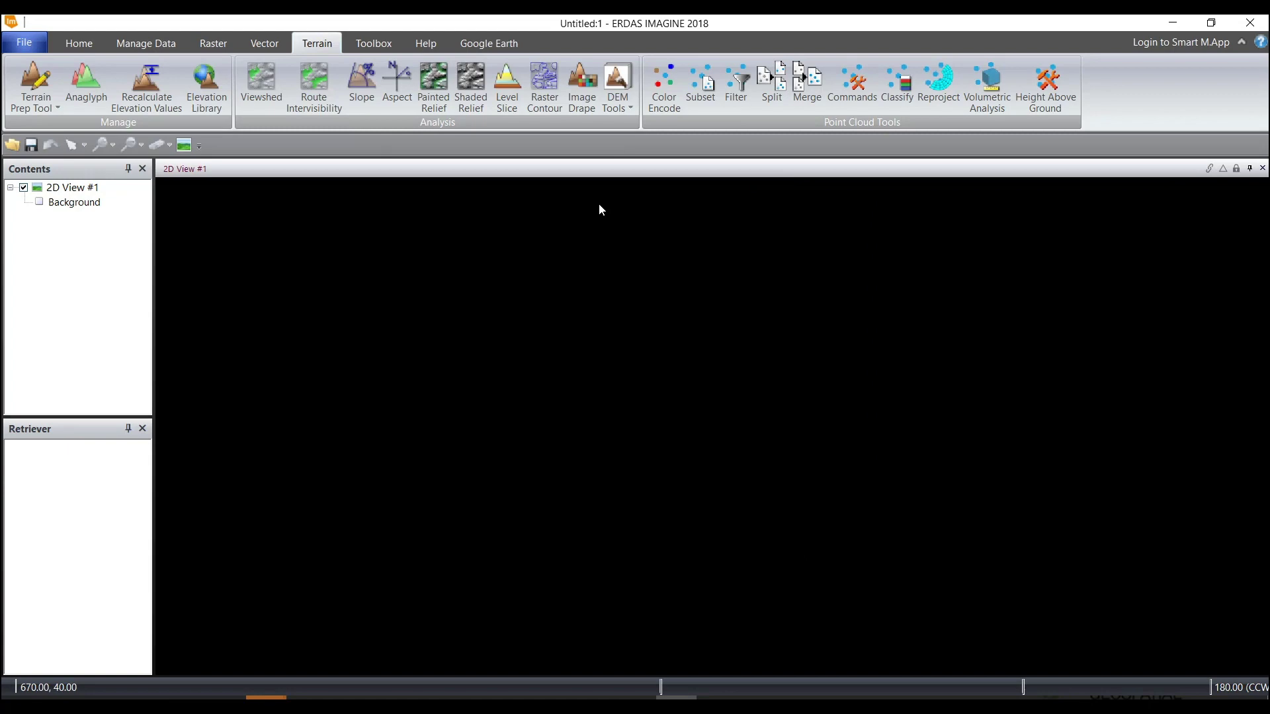
right_click(598, 204)
left_click(632, 132)
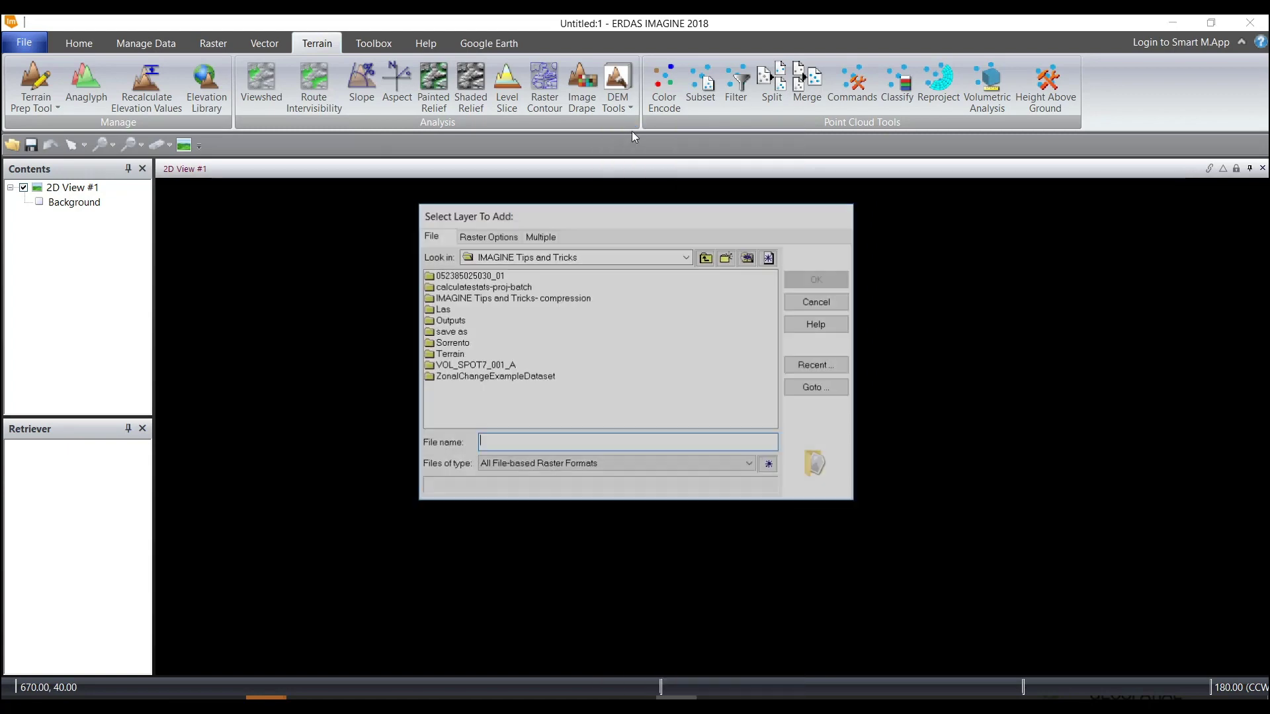
left_click(818, 367)
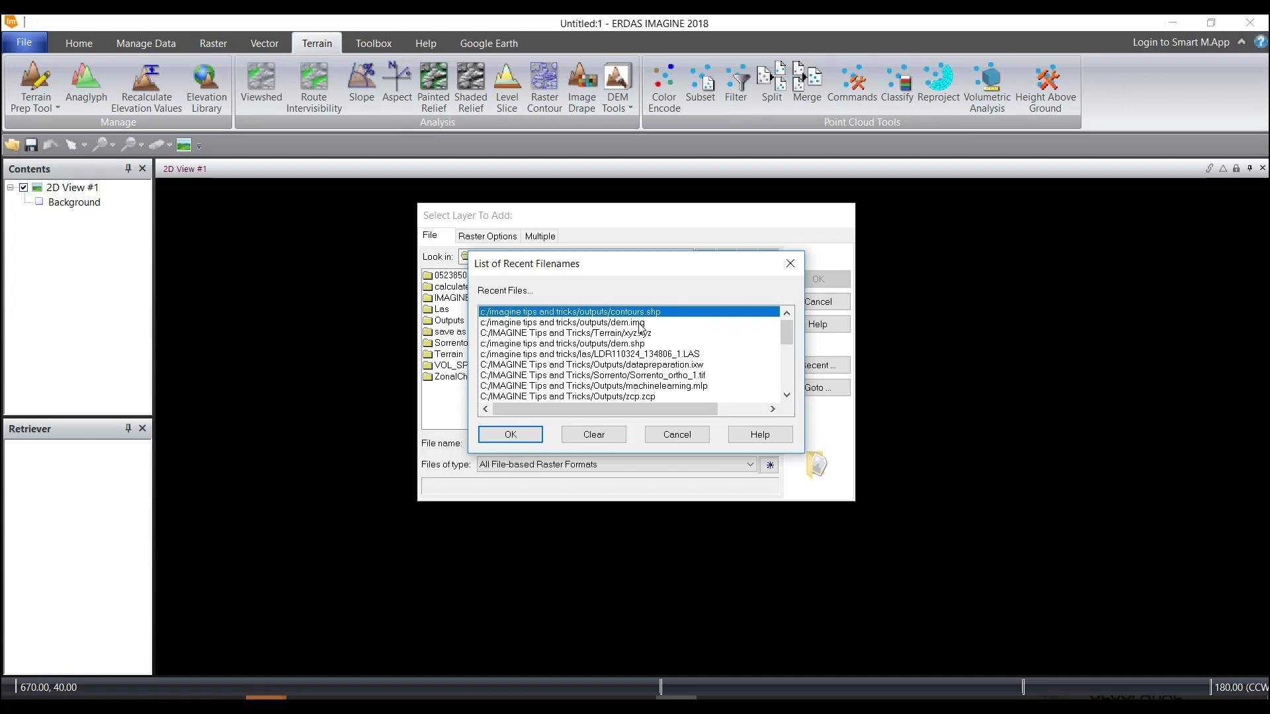
double_click(639, 324)
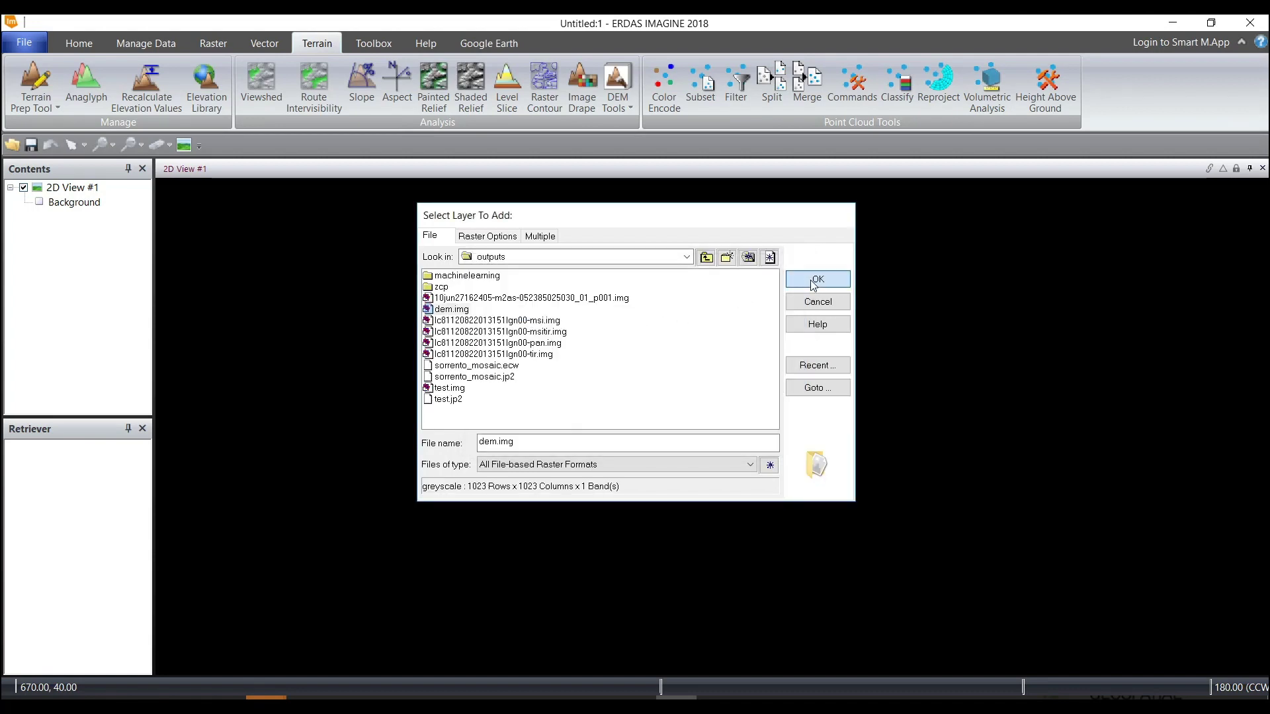
left_click(811, 280)
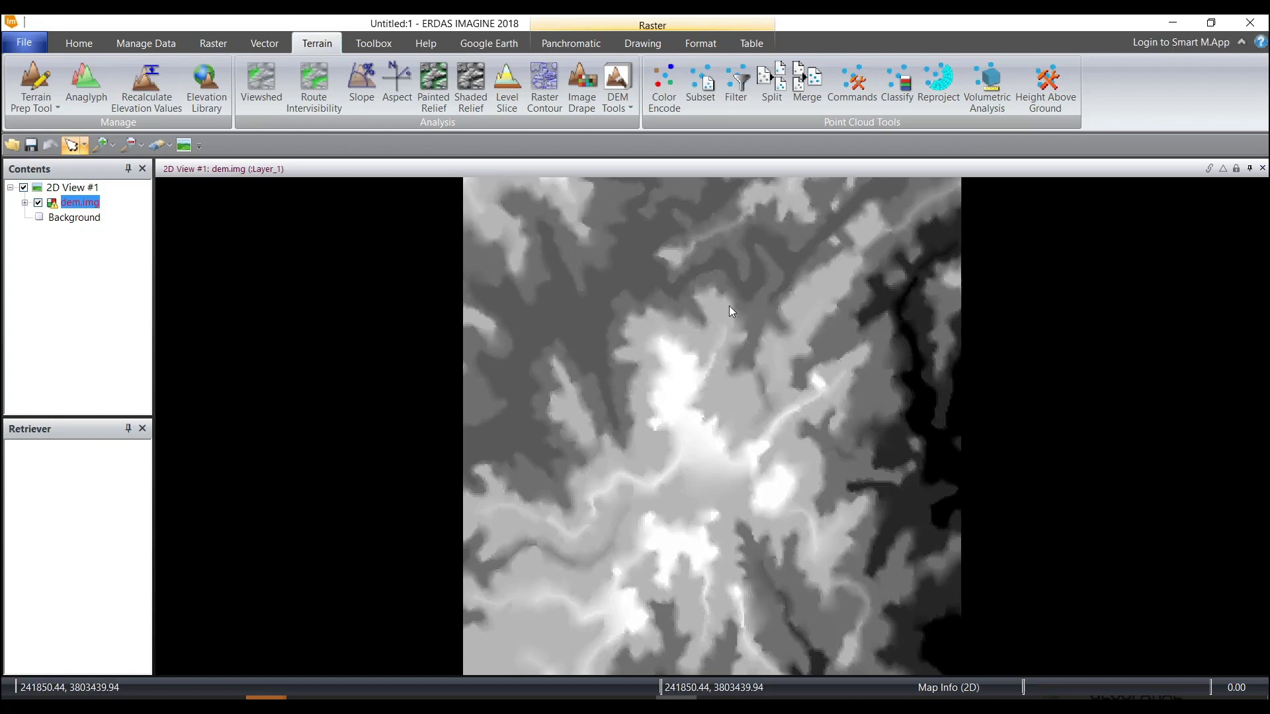
Overlay contours.shp as a vector layer on top of the DEM.
right_click(748, 321)
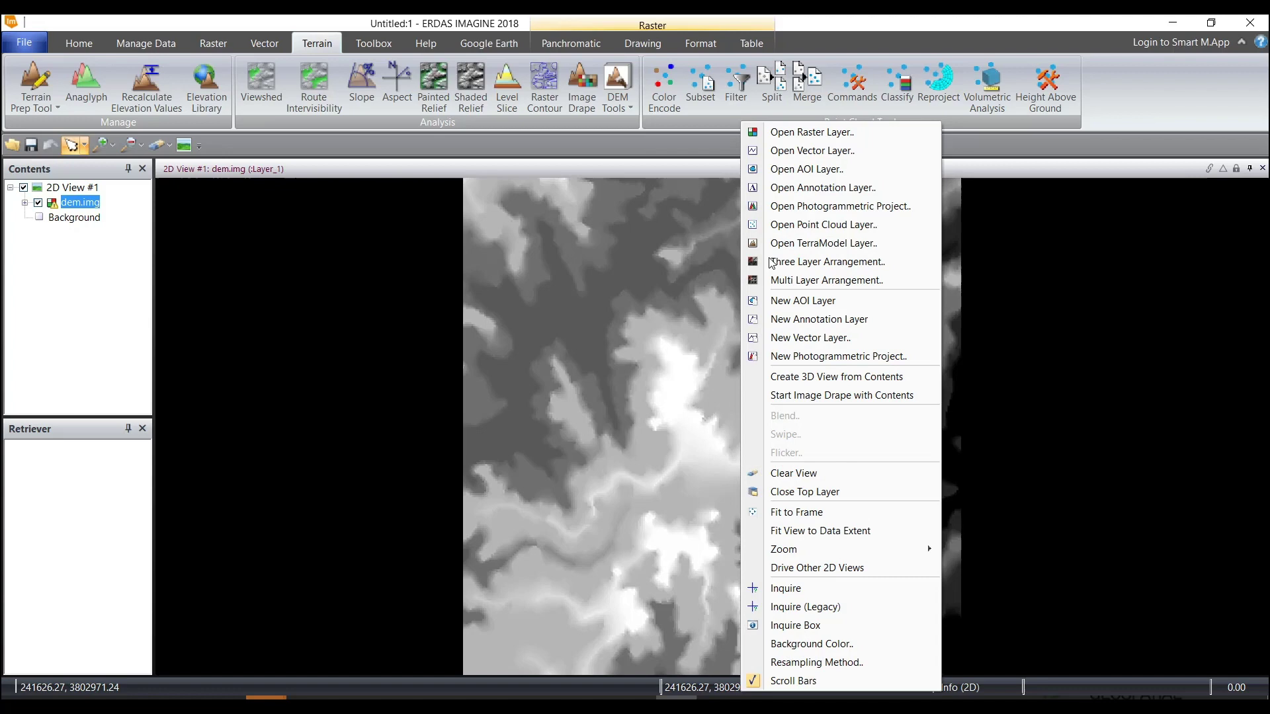
left_click(802, 167)
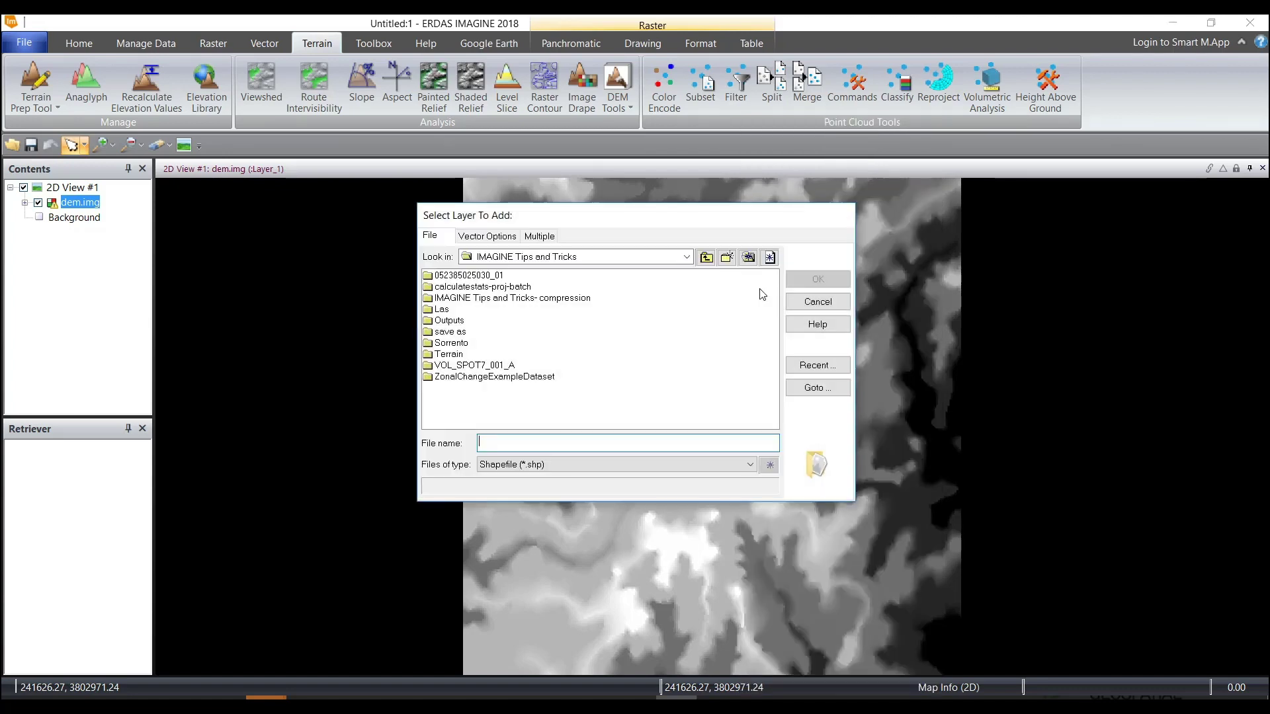
left_click(819, 365)
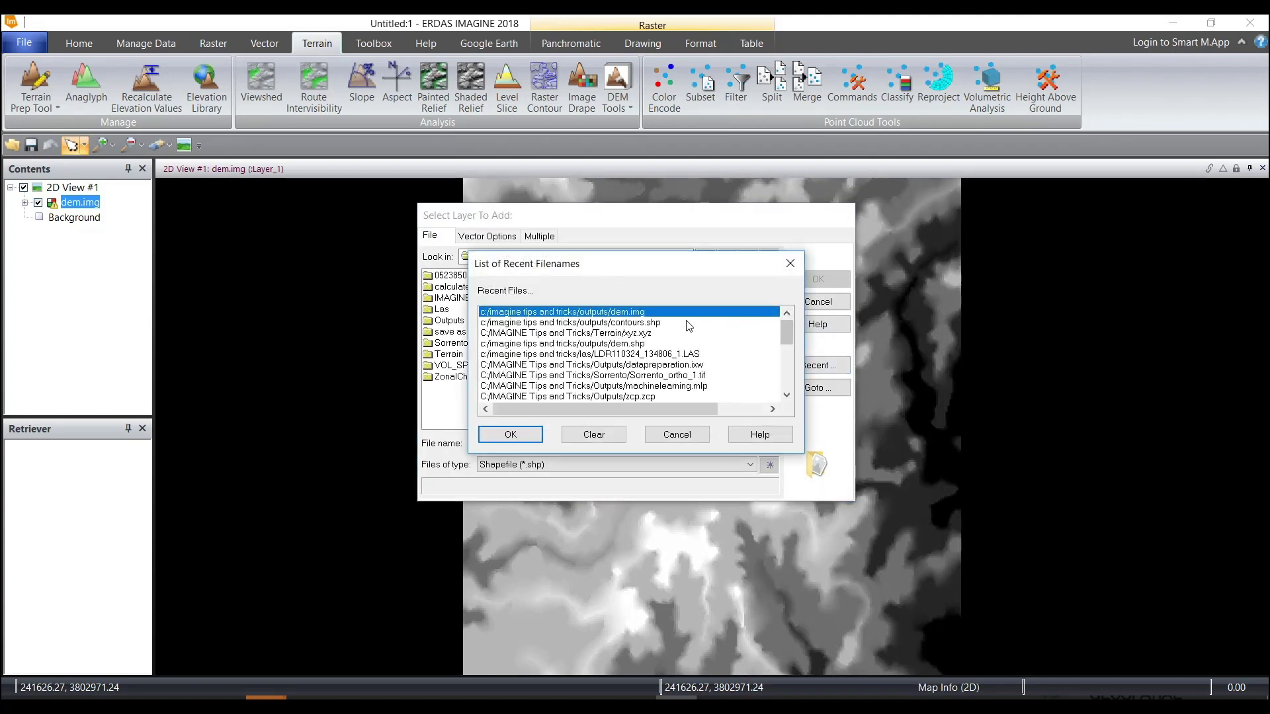
left_click(655, 322)
left_click(509, 435)
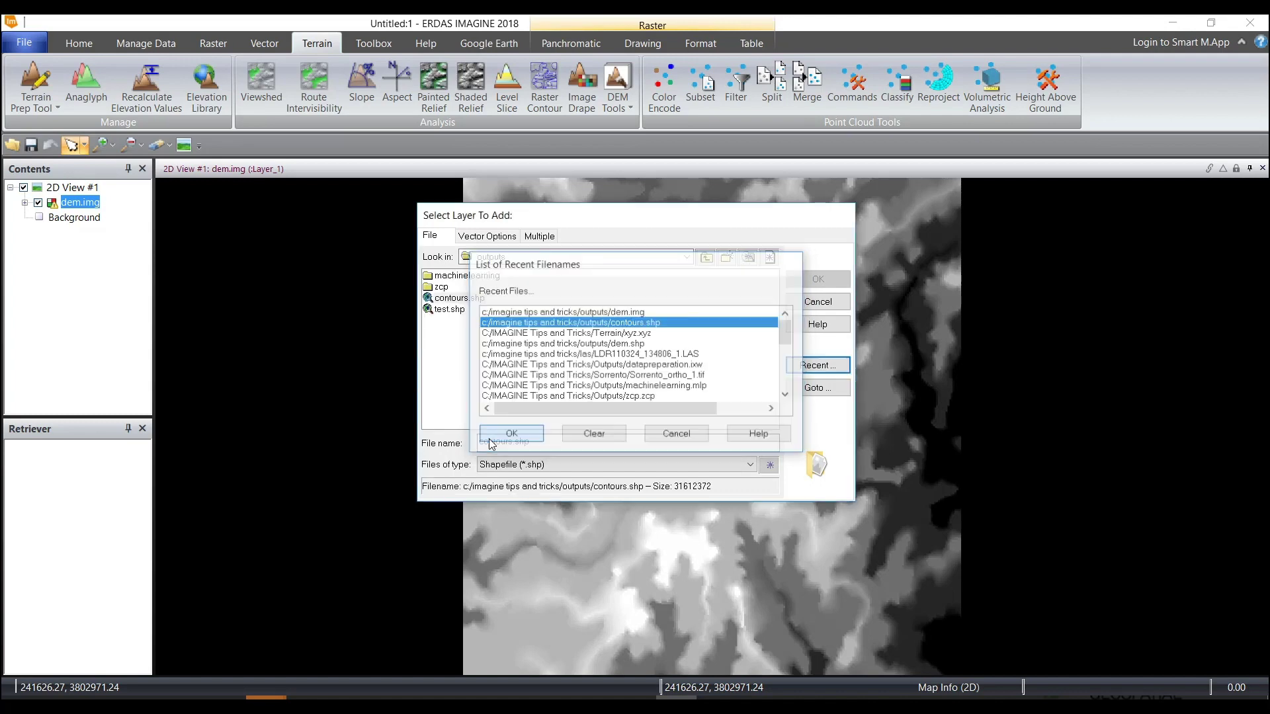
left_click(813, 279)
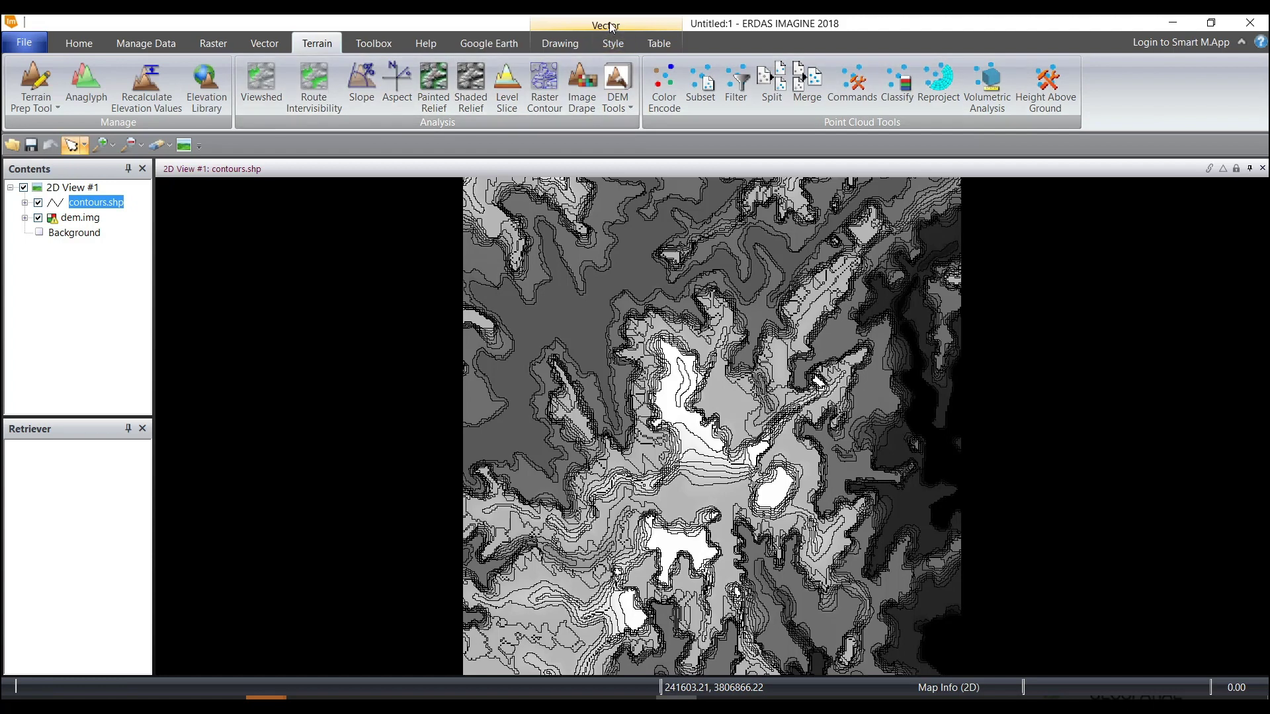
Style the contour lines by Unique Value on the Height attribute with generated colours.
left_click(612, 43)
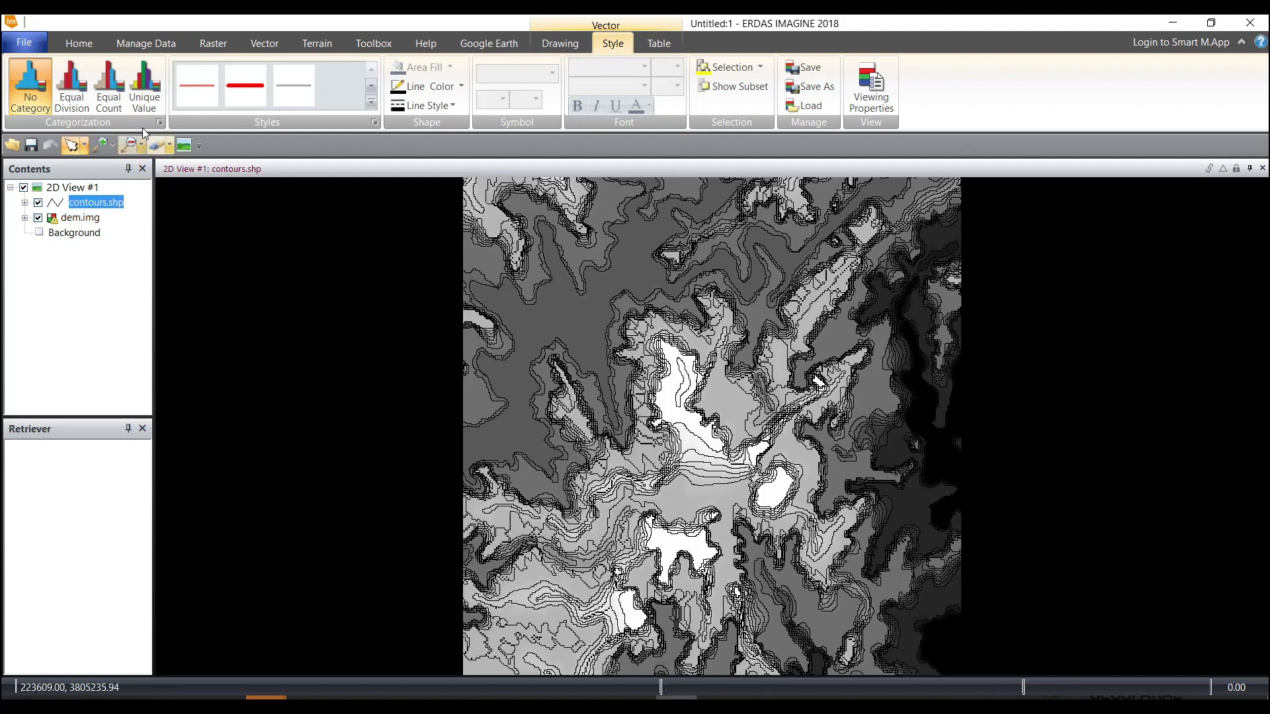
left_click(145, 86)
left_click_drag(656, 328, 702, 204)
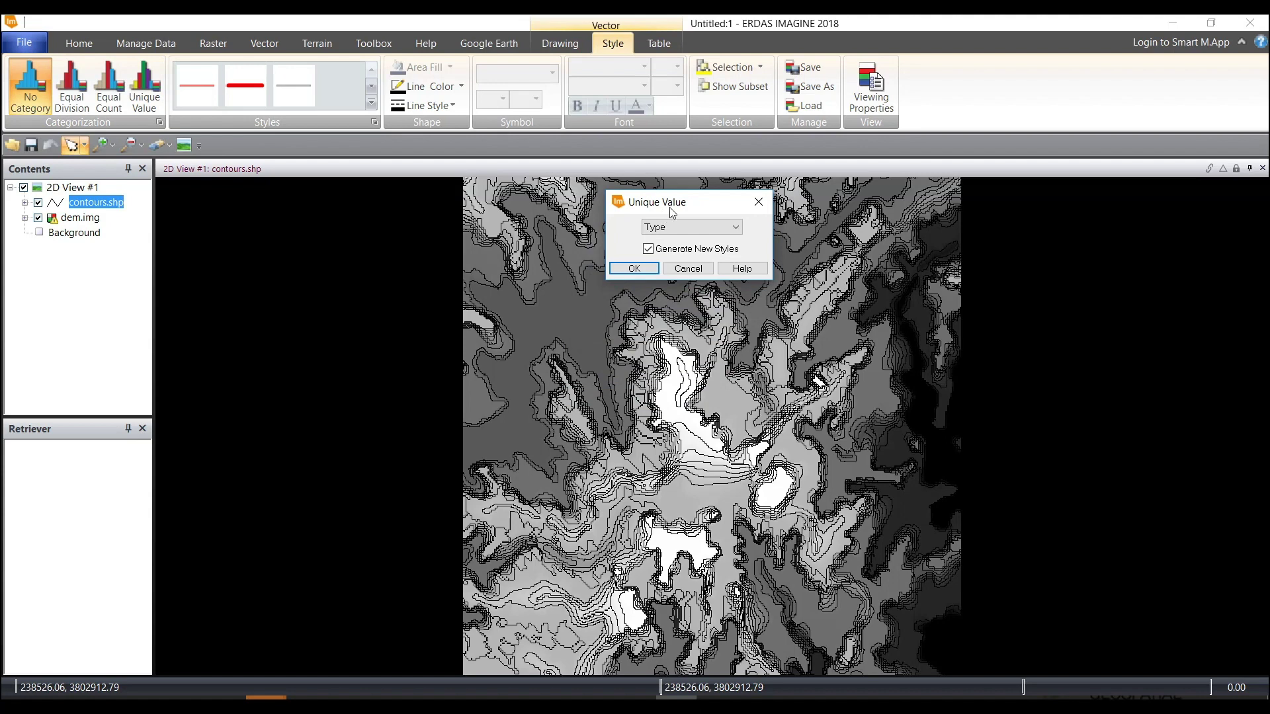
left_click(728, 229)
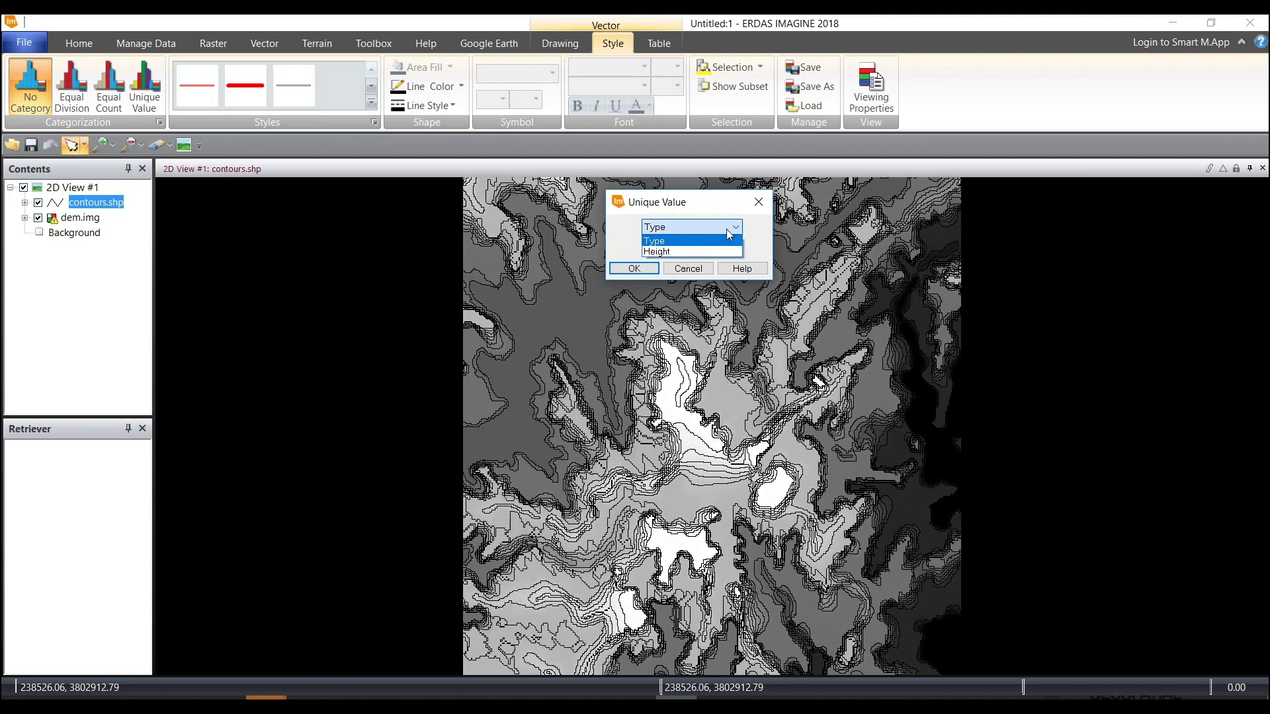
left_click(655, 252)
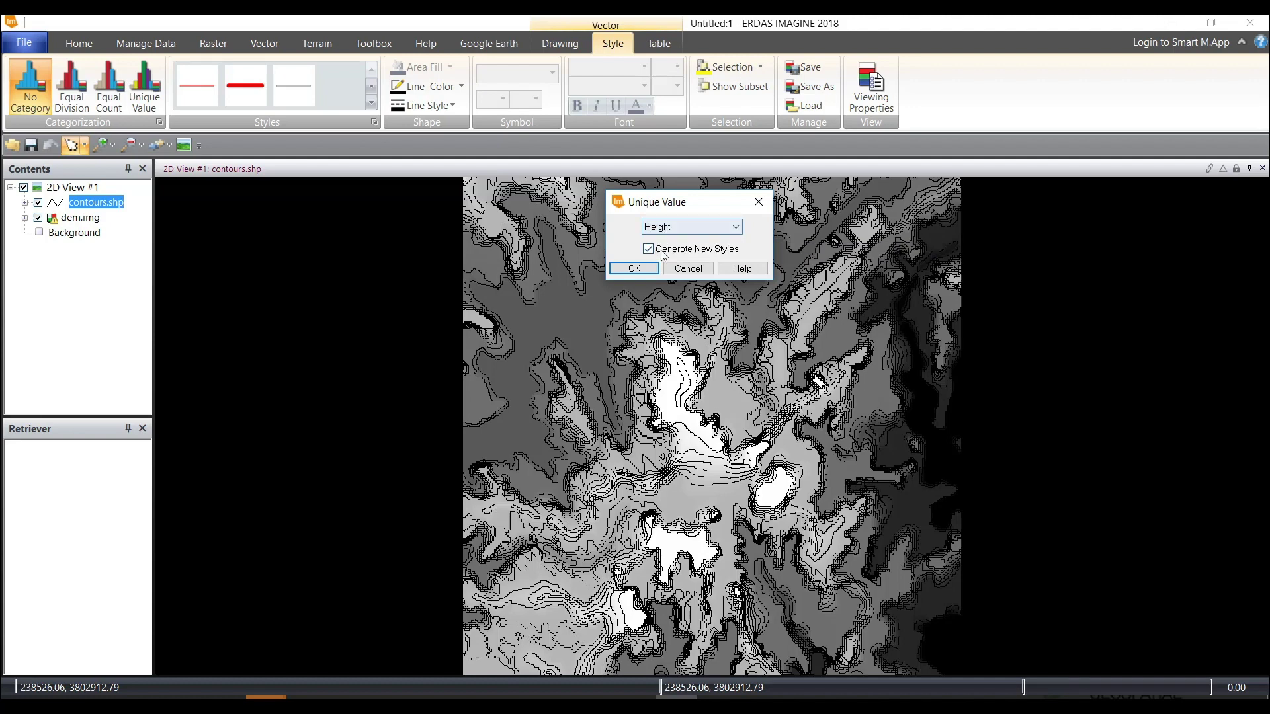
left_click(634, 268)
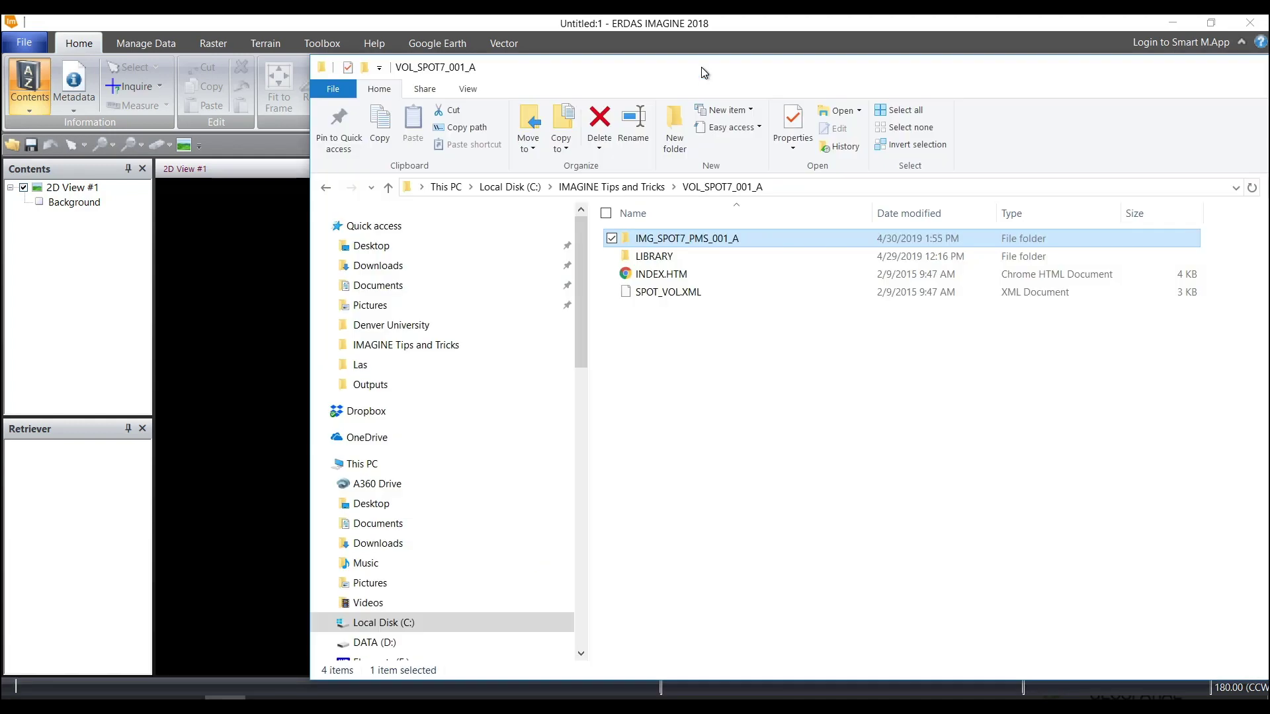
Move the File Explorer window showing the VOL_SPOT7_001_A folder into view.
left_click_drag(704, 77, 482, 73)
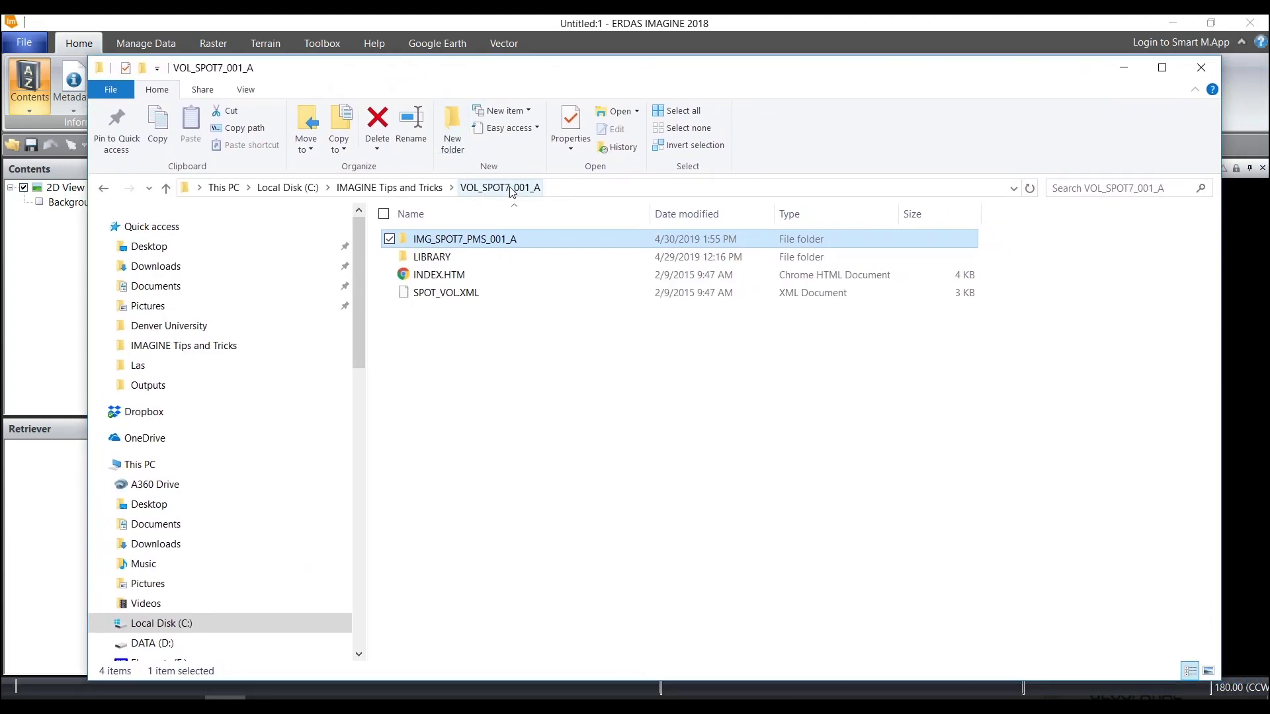
Check the sizes of the R1C1–R1C3 TIF tiles in IMG_SPOT7_PMS_001_A, then minimize Explorer.
mouse_move(474, 244)
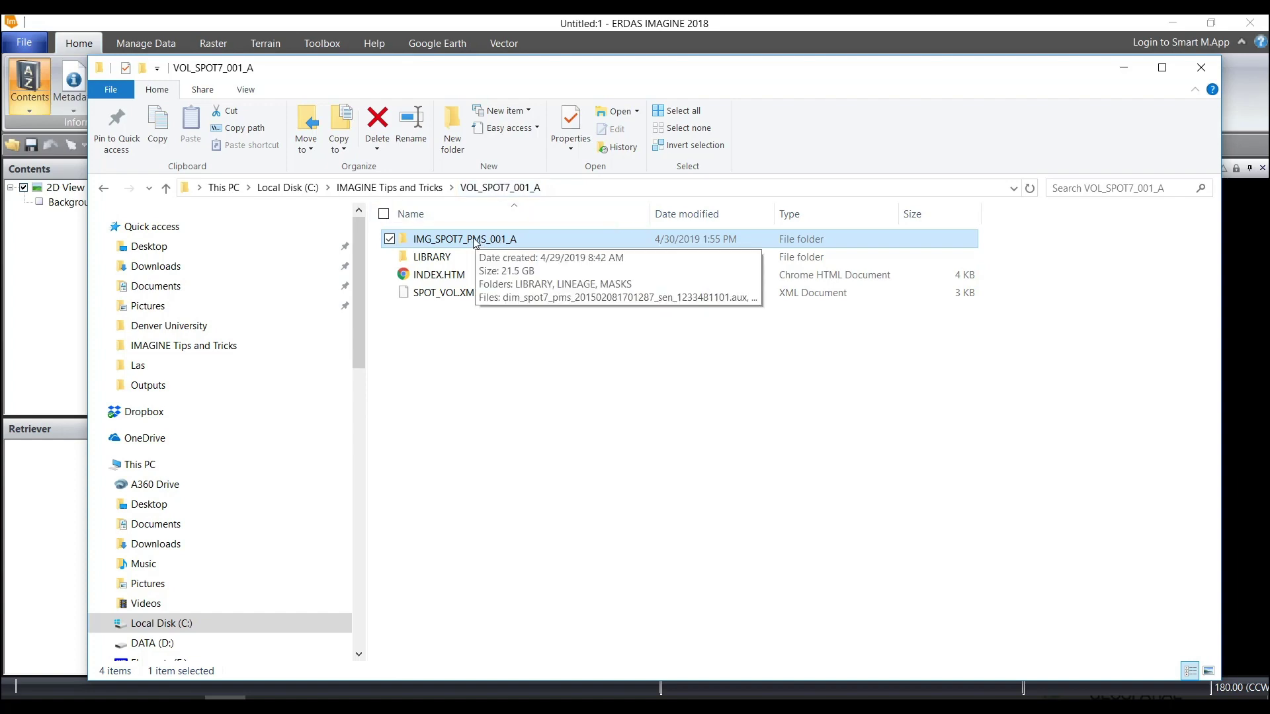
double_click(472, 242)
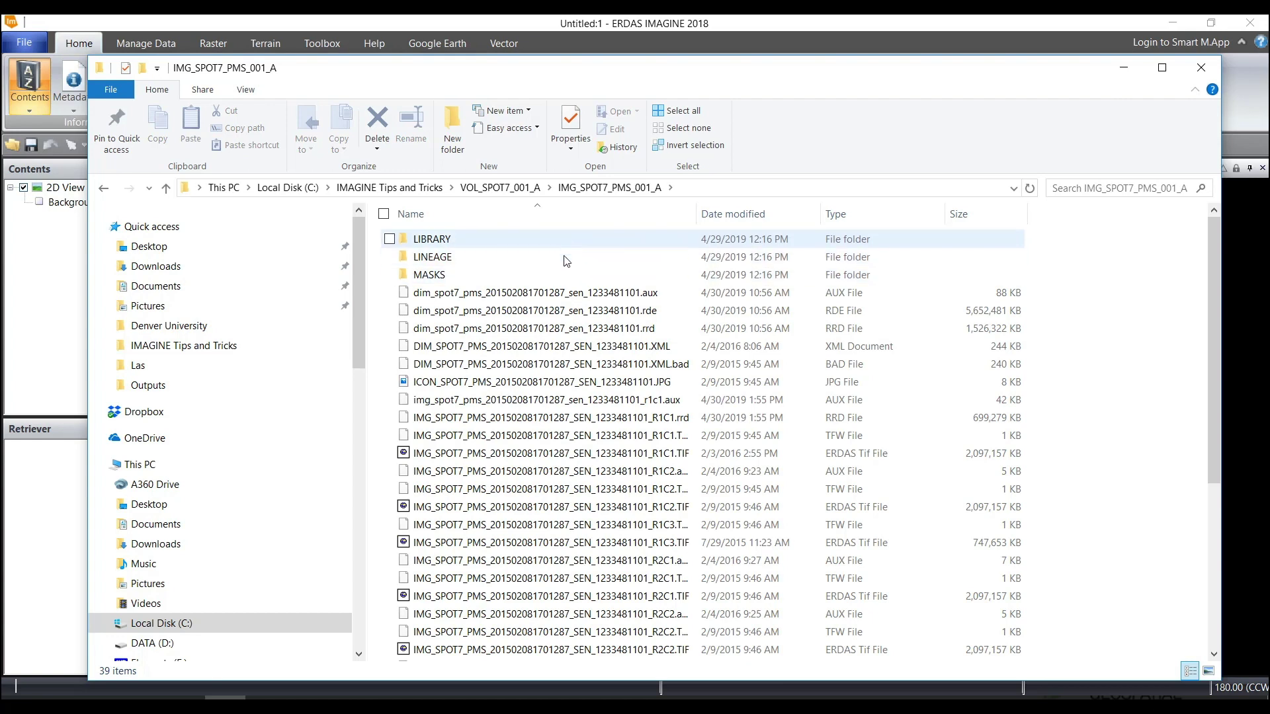
scroll(704, 326, "down", 1)
scroll(703, 327, "down", 1)
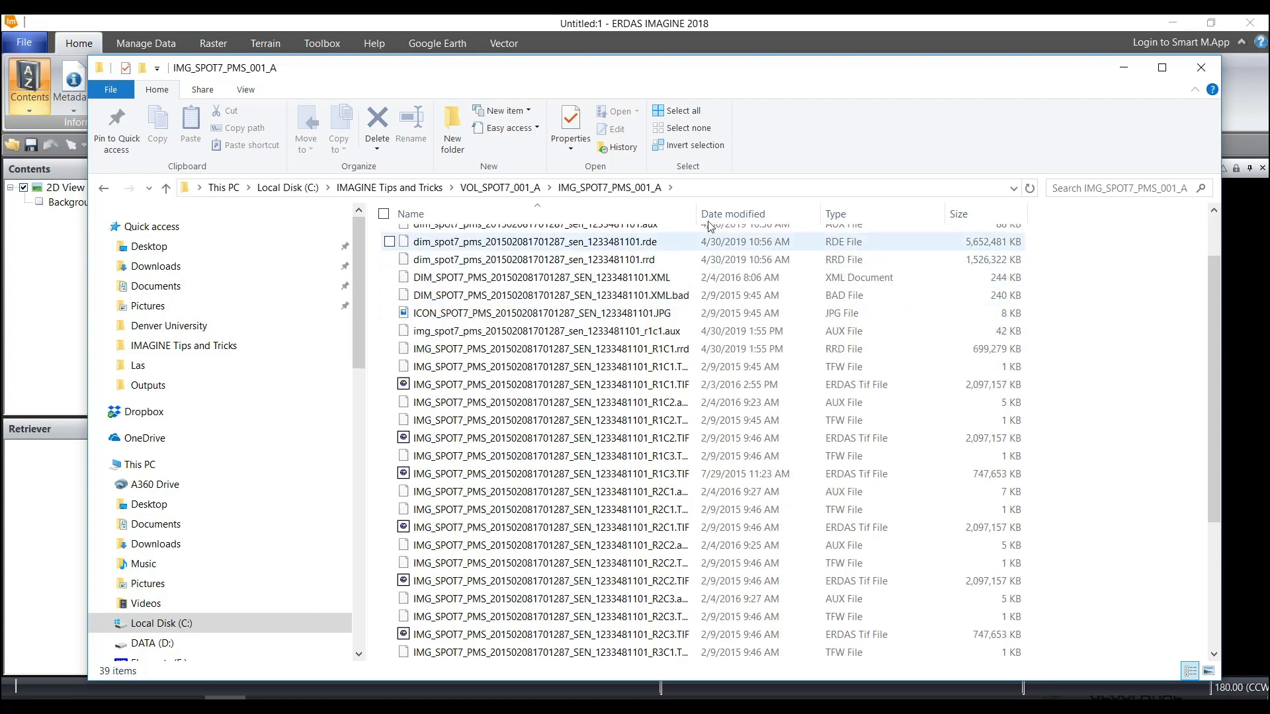
left_click_drag(698, 213, 833, 213)
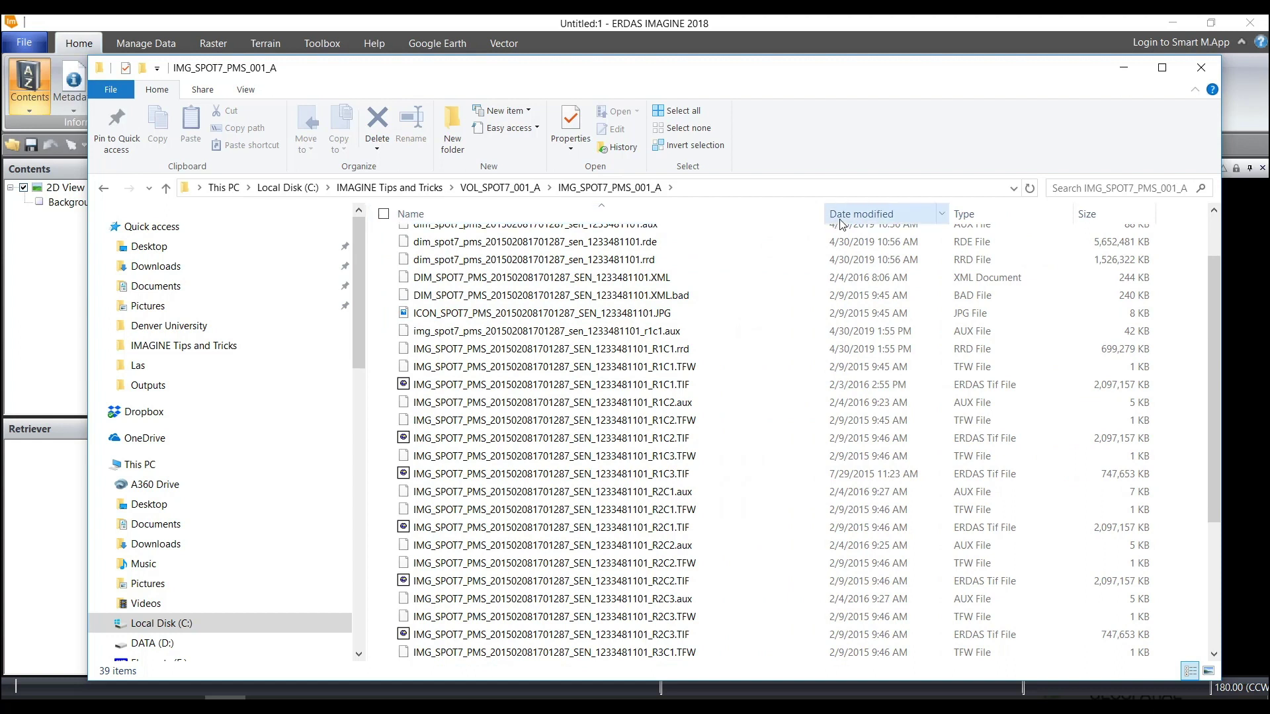
left_click(775, 389)
left_click(768, 439)
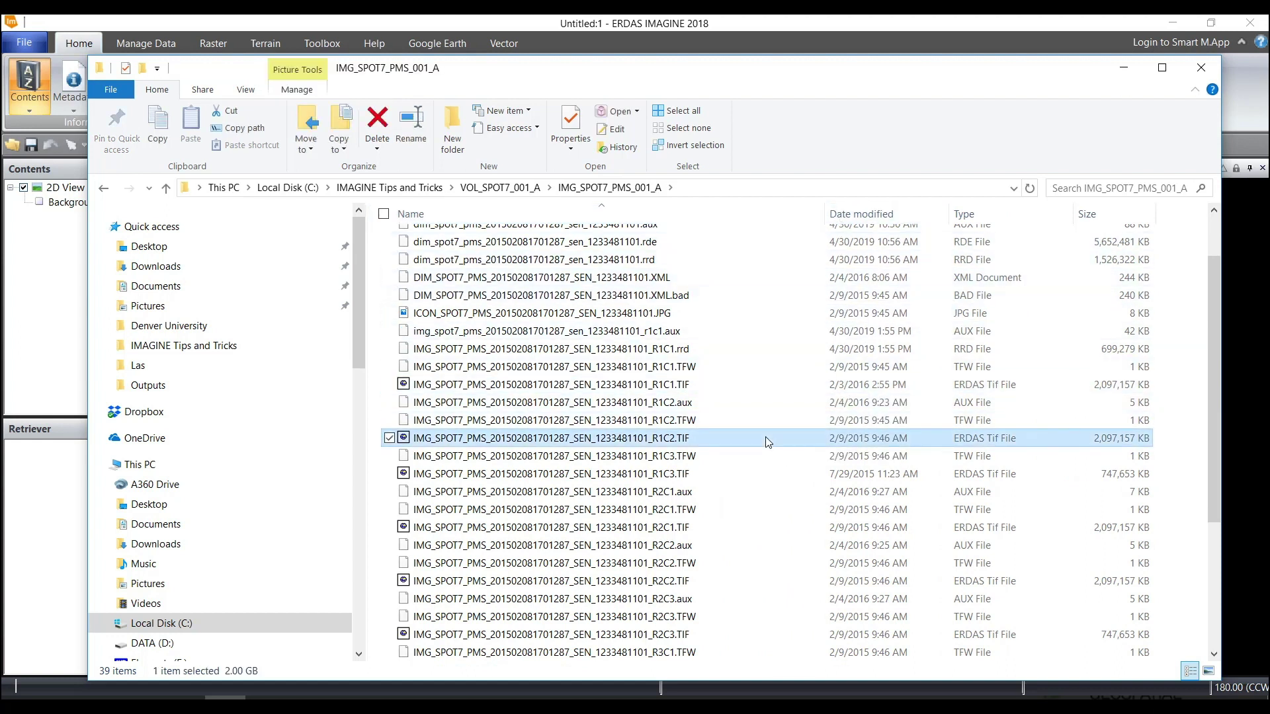
left_click(758, 475)
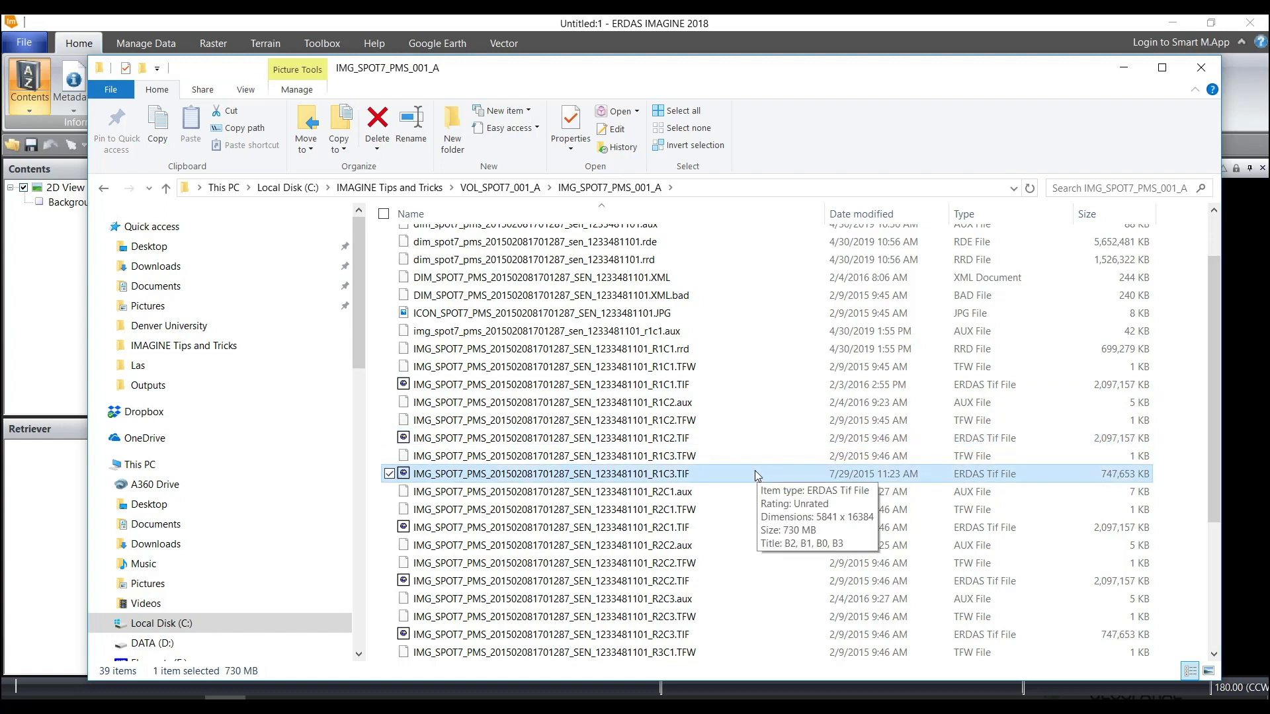
left_click(720, 440)
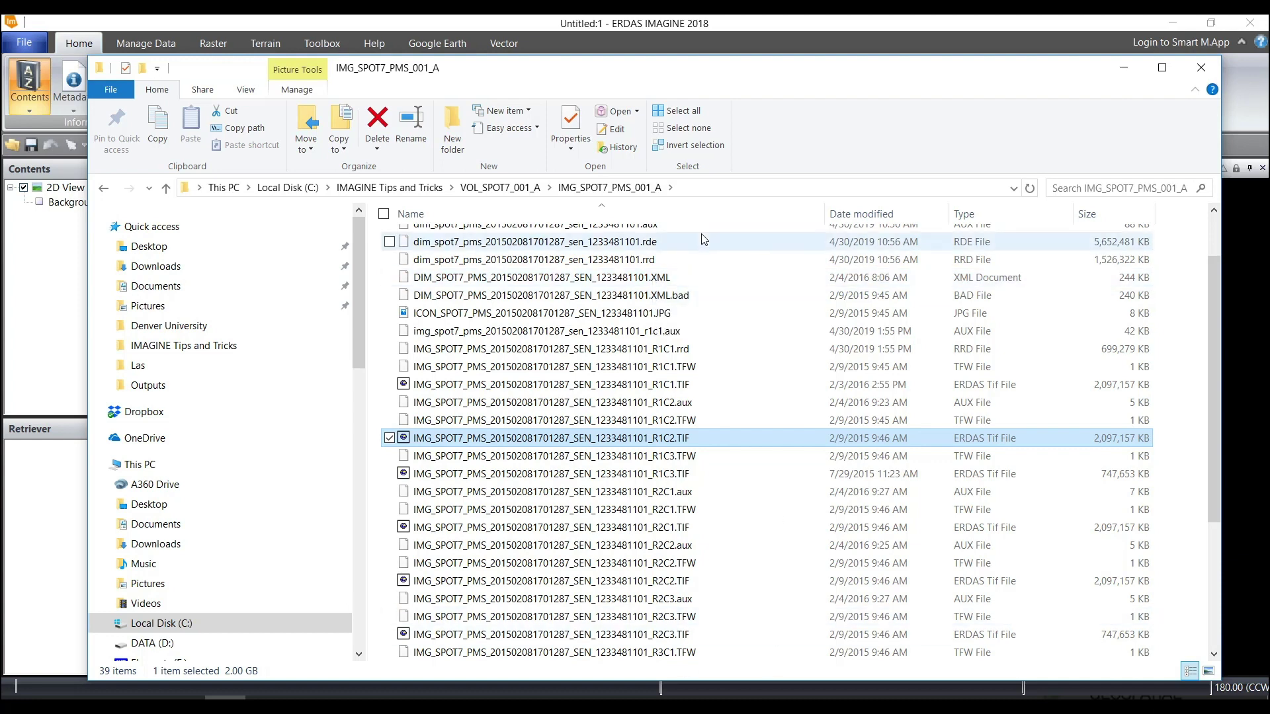
left_click(1123, 69)
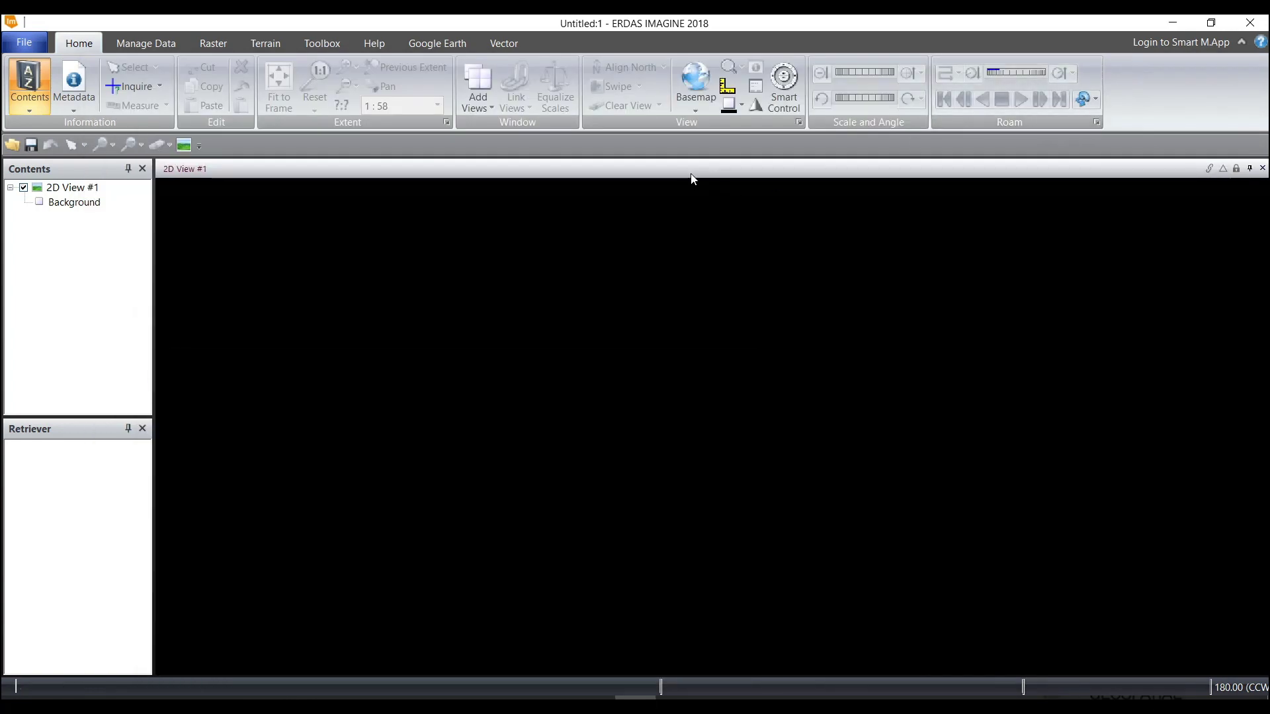
Open the Select Layer To Add raster browser from the 2D View.
right_click(679, 264)
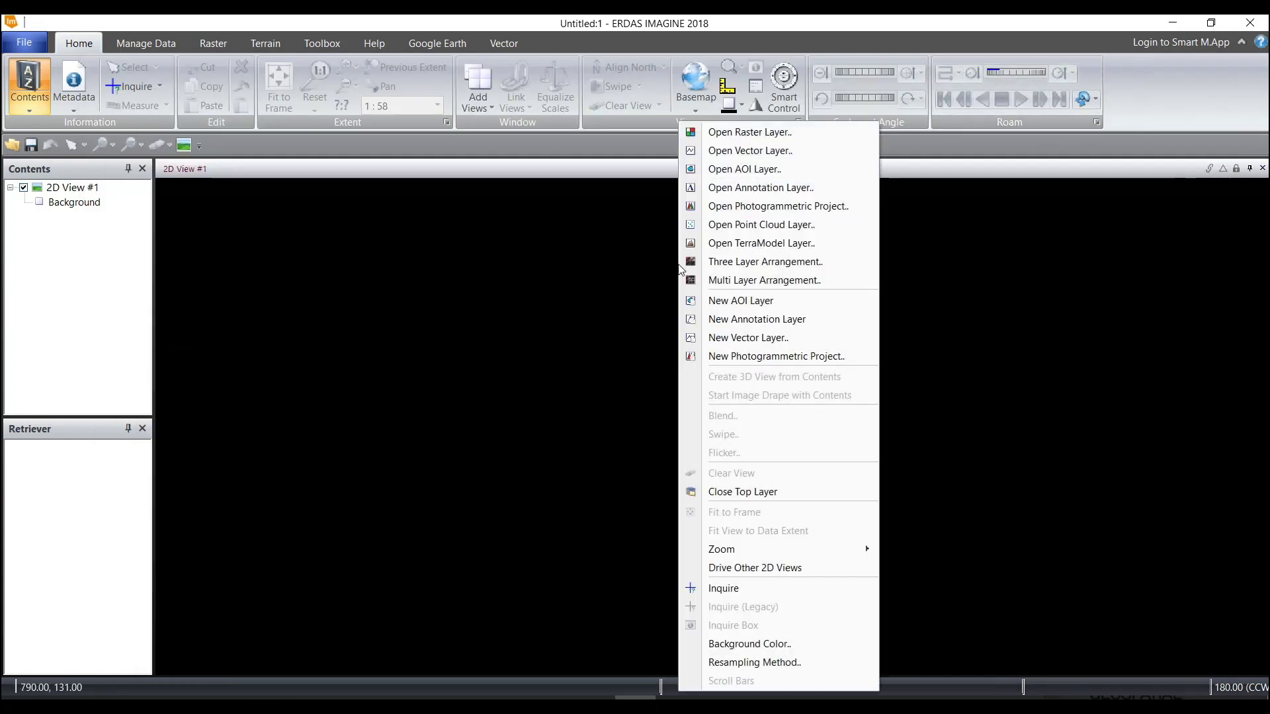
left_click(714, 128)
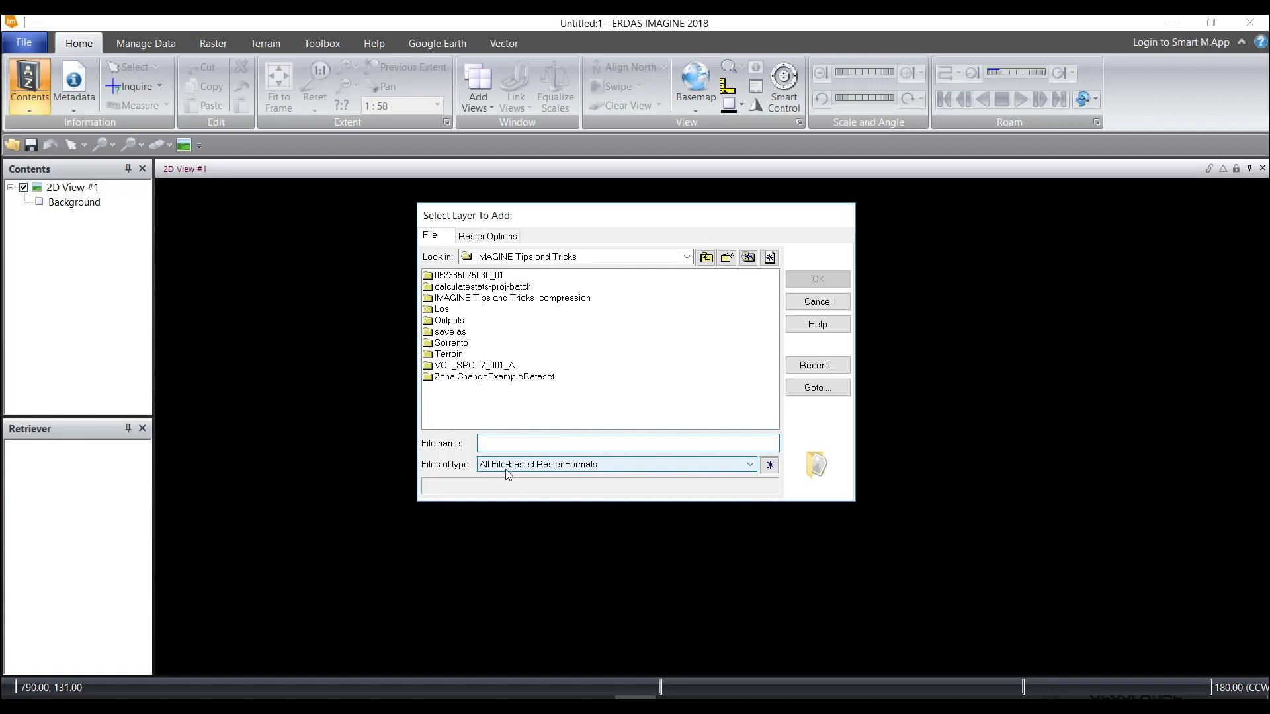
left_click(543, 467)
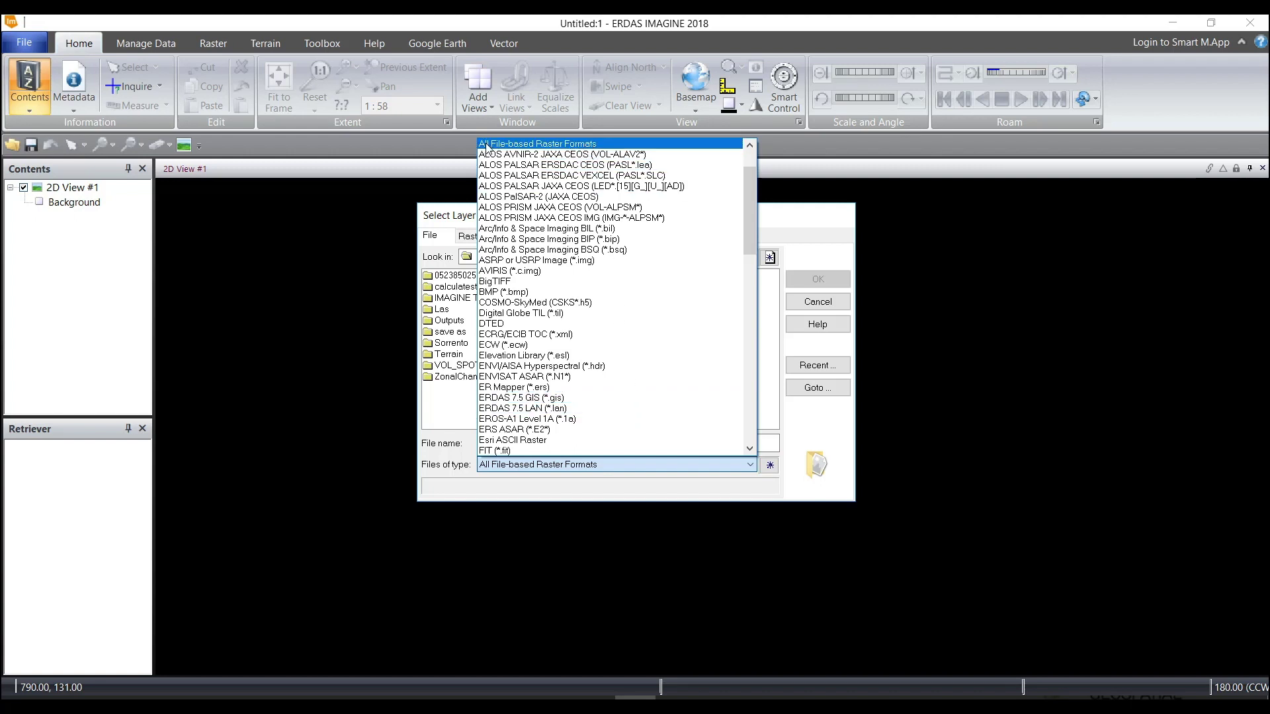
left_click(519, 144)
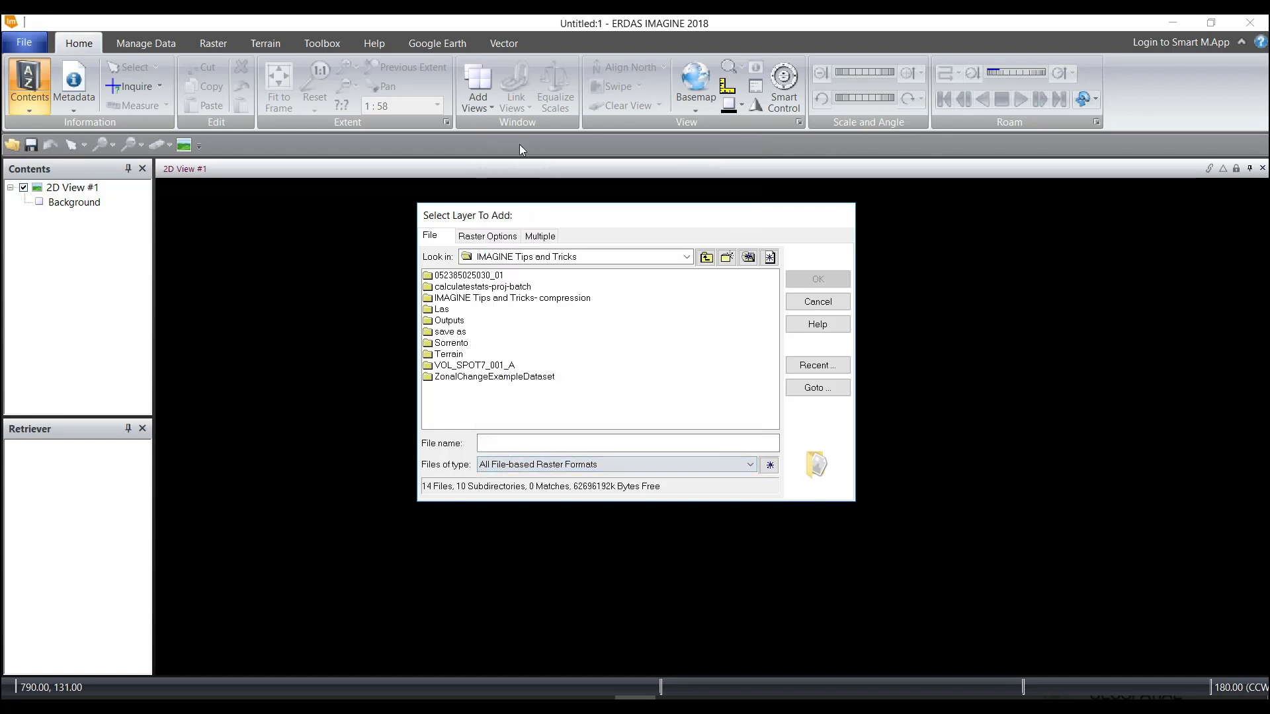
left_click(769, 467)
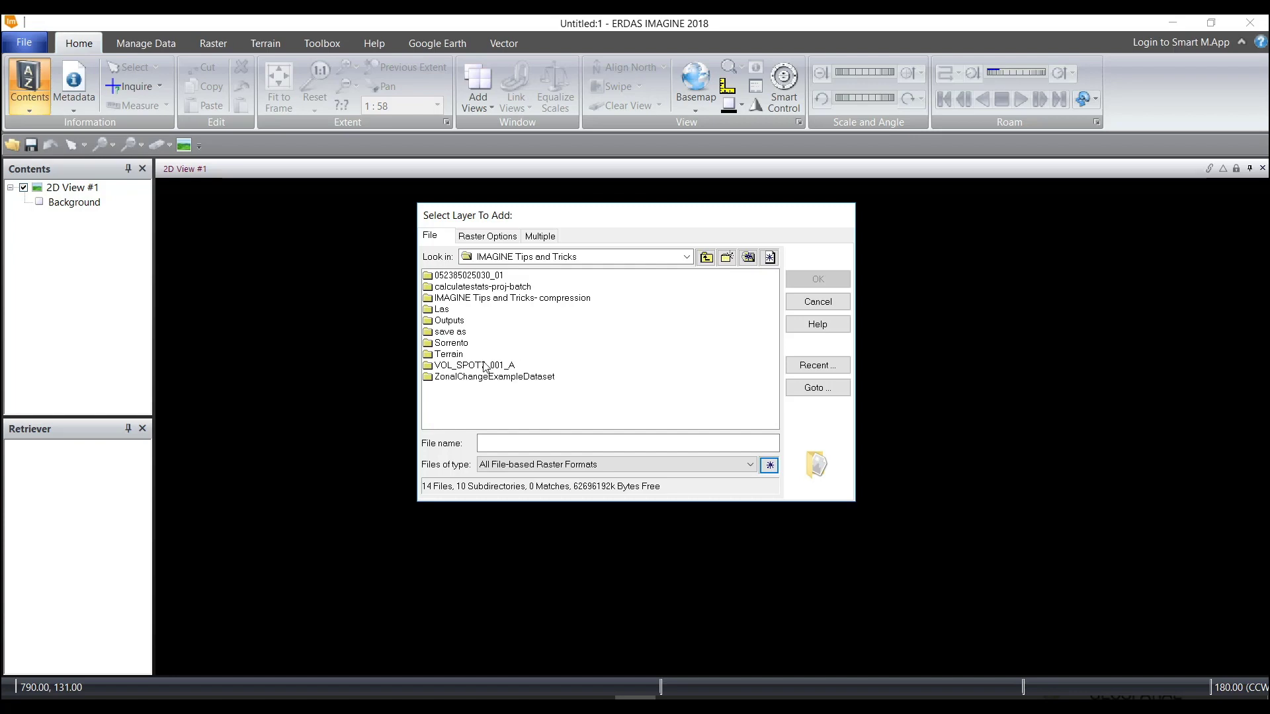
Filter the file list to SPOT DIMAP v2 (DIM_SPOT*.XML) files.
left_click(528, 465)
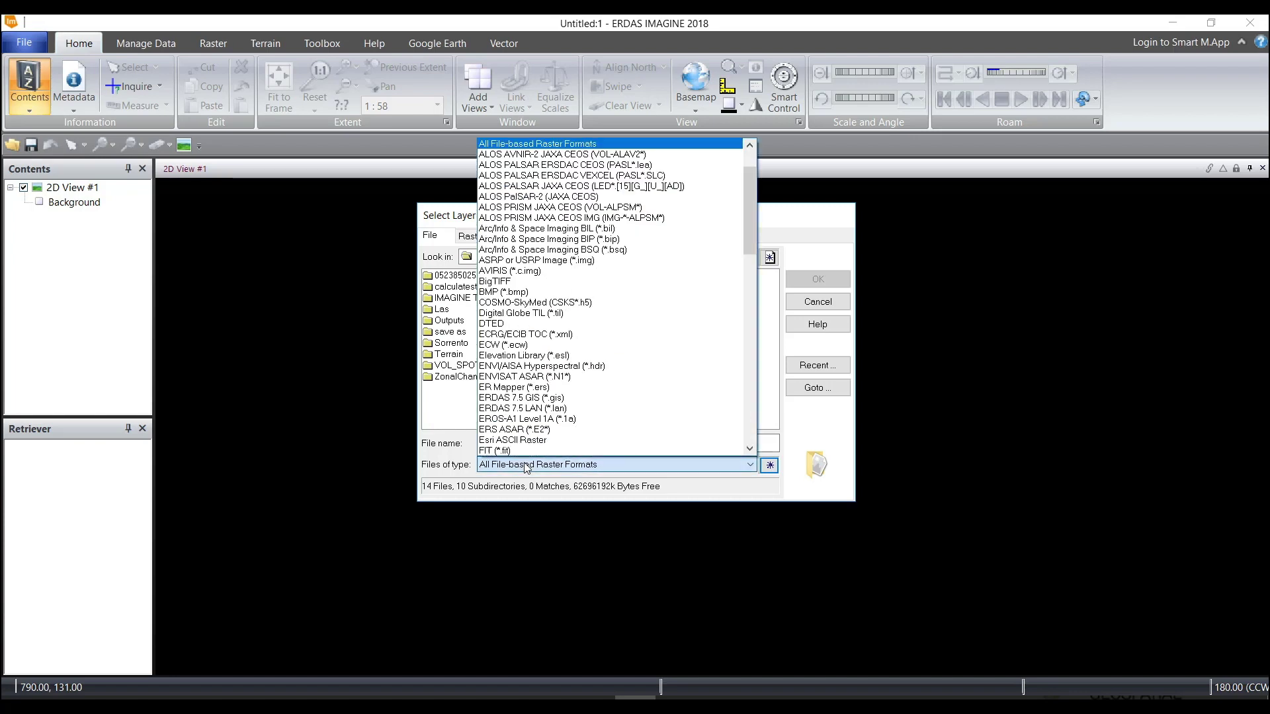
scroll(609, 374, "down", 6)
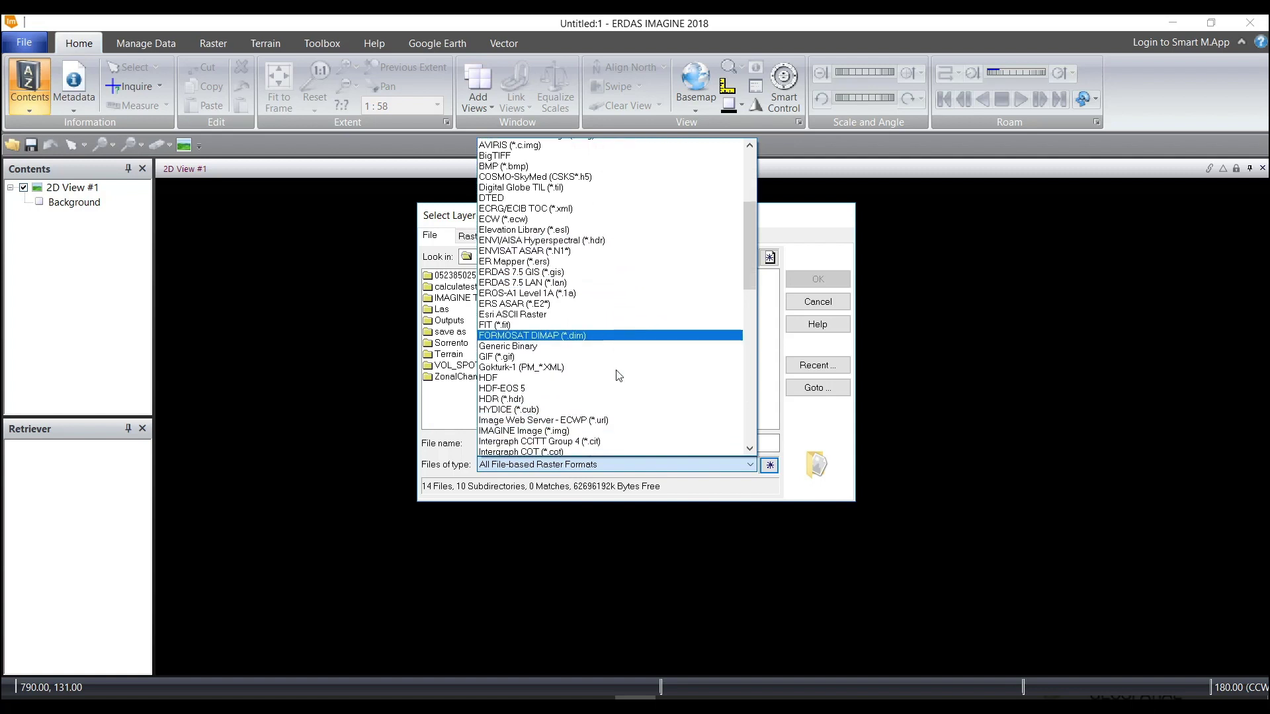
scroll(619, 378, "down", 20)
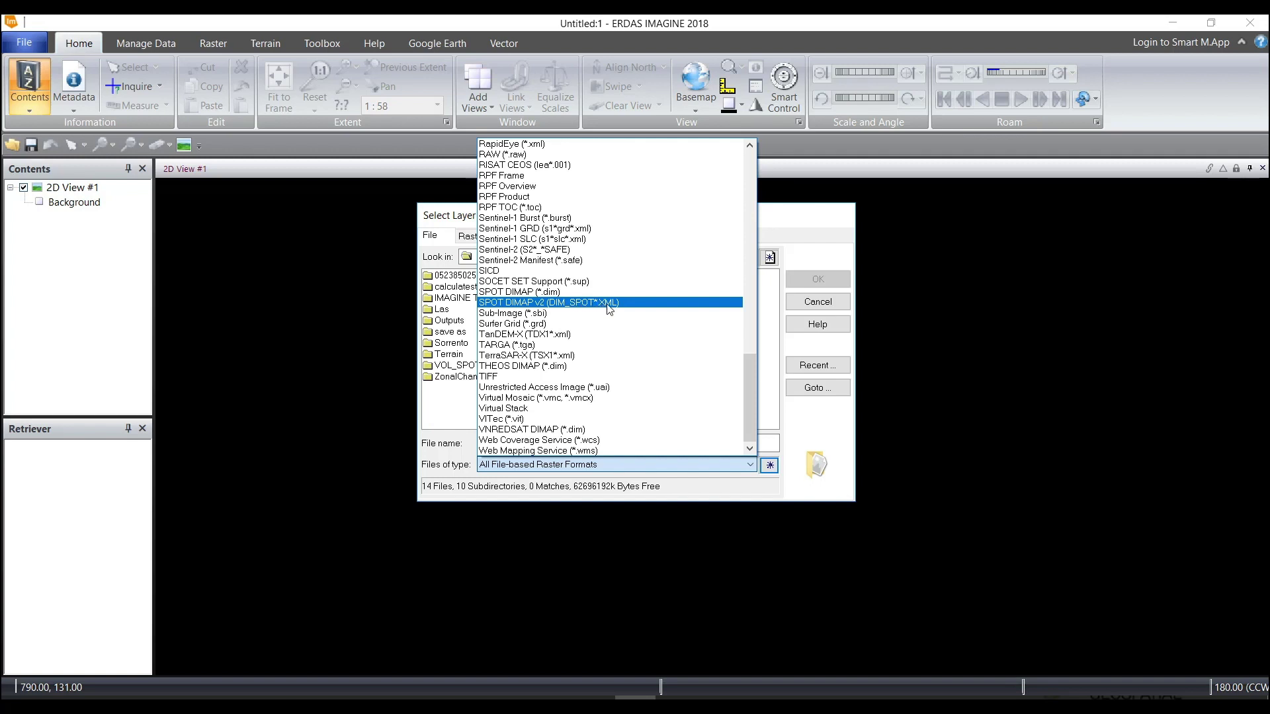
left_click(608, 309)
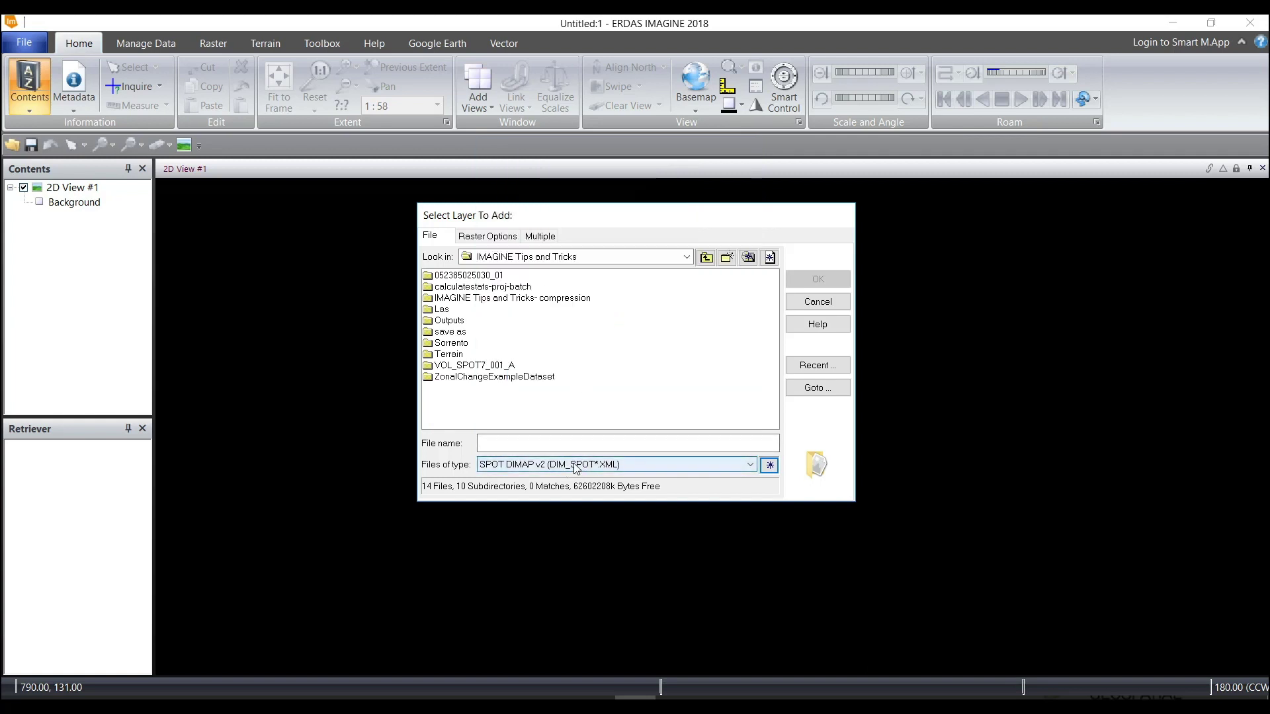
Open the DIM_SPOT7 XML mosaic from VOL_SPOT7_001_A > IMG_SPOT7_PMS_001_A in 4-3-2 true colour.
double_click(464, 368)
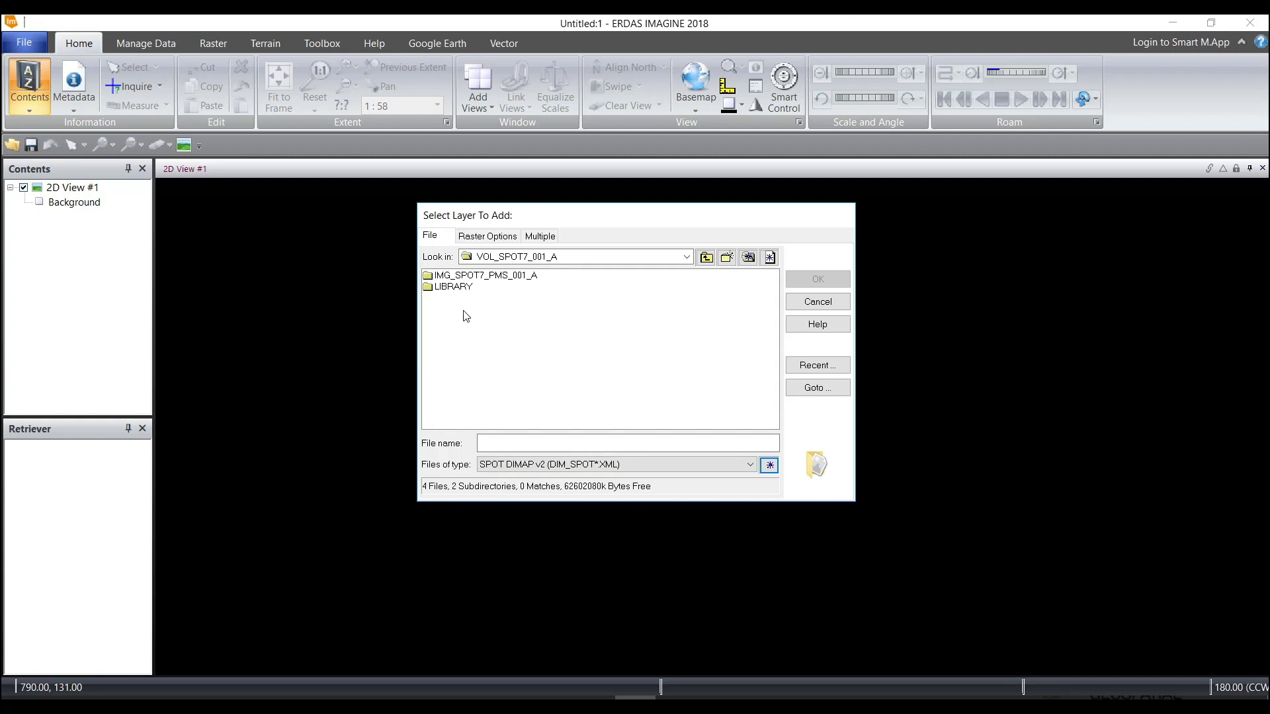
double_click(464, 276)
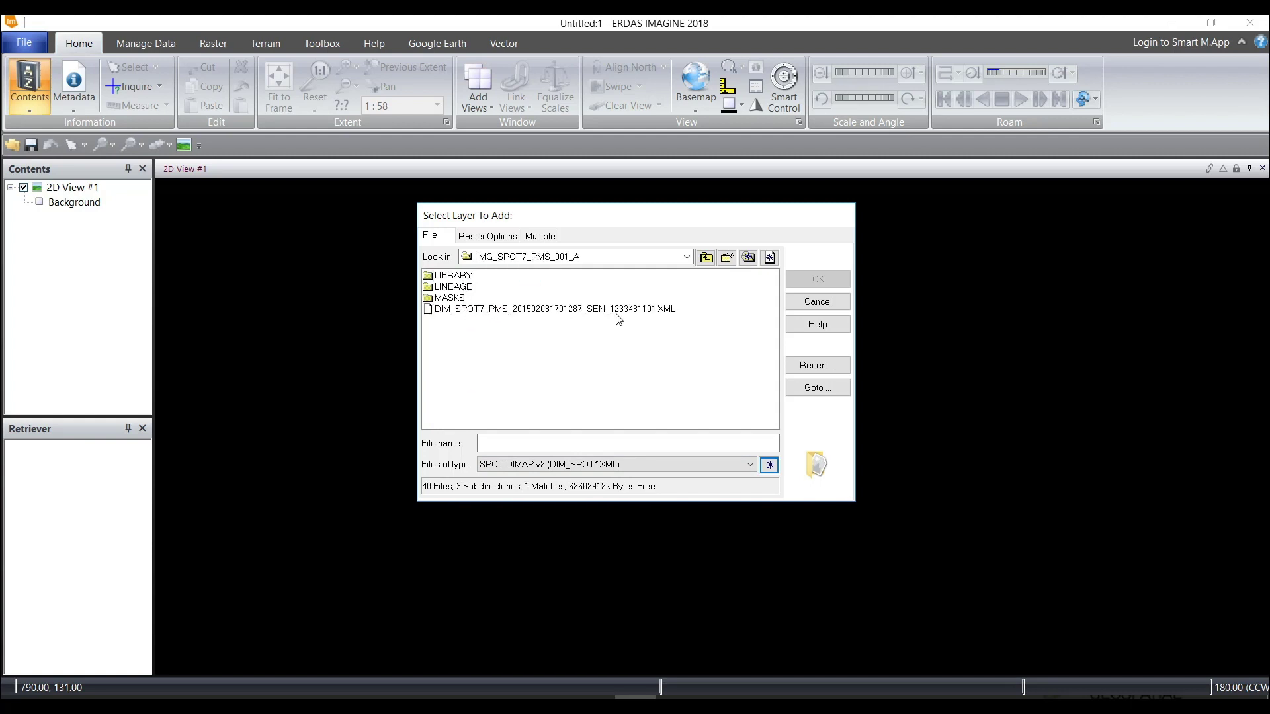
left_click(569, 313)
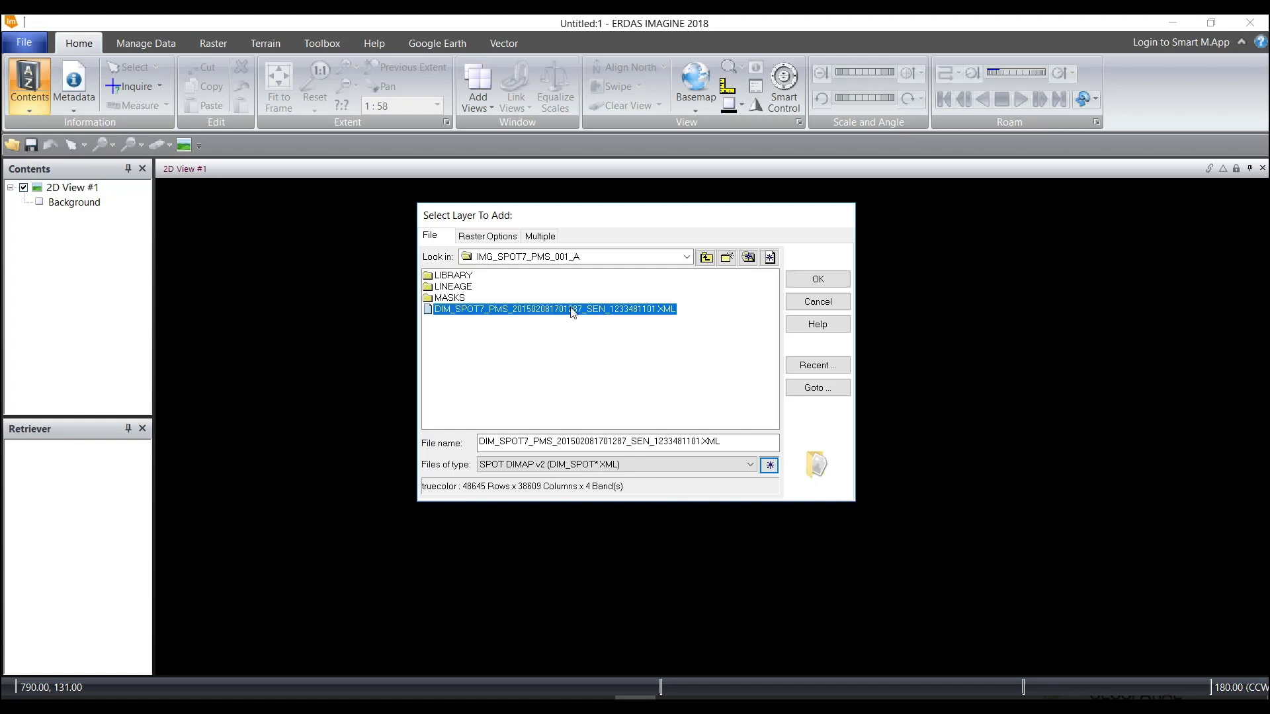
left_click(507, 236)
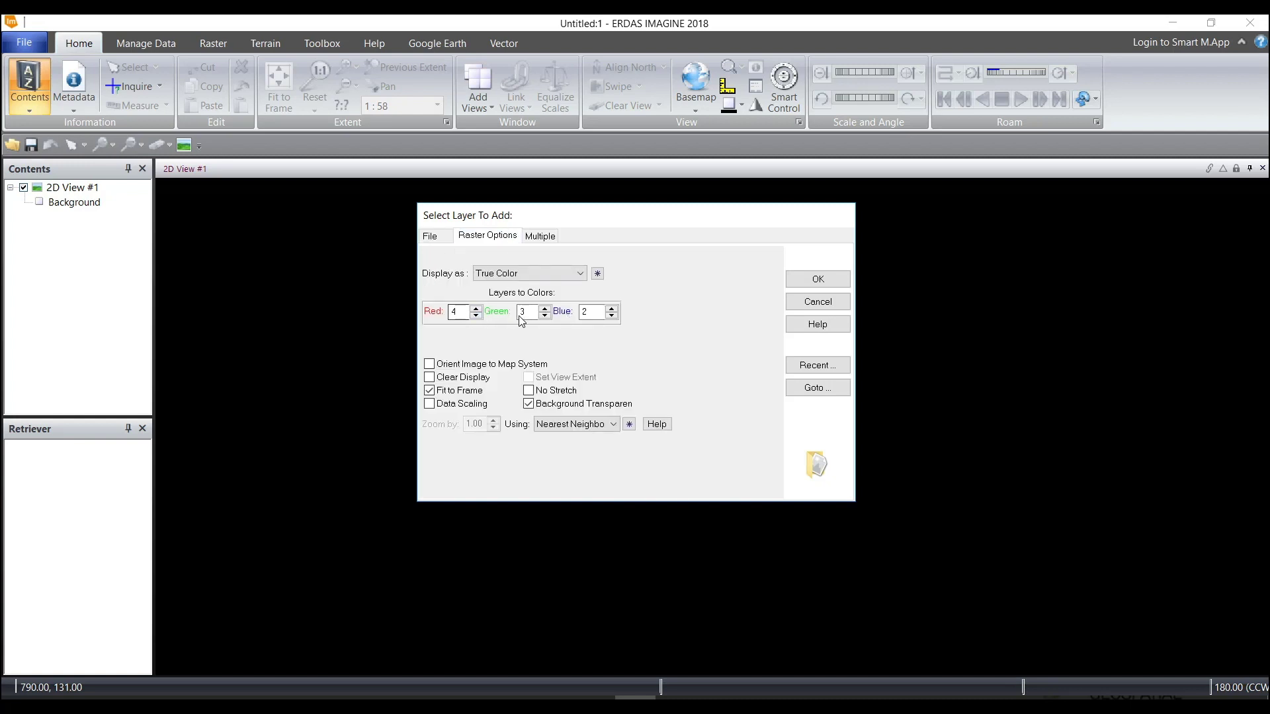
left_click(817, 279)
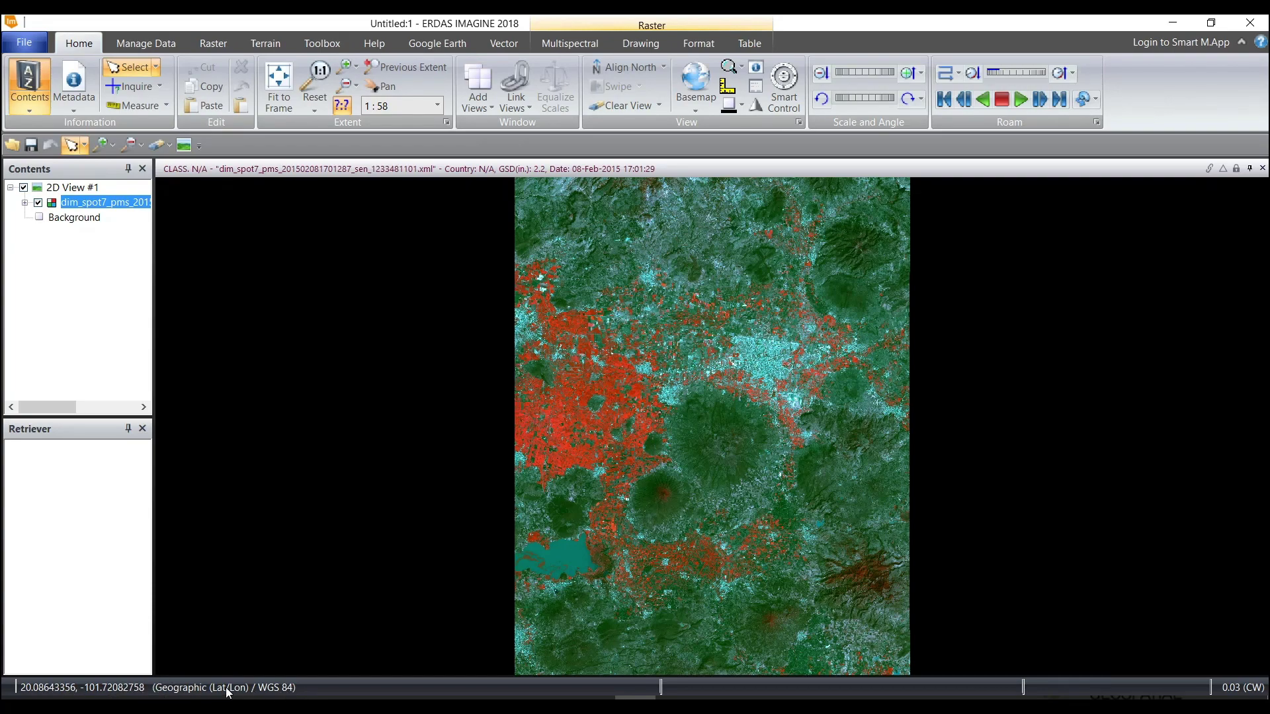
Zoom into the mosaic and inquire a pixel, listing its 3×3 neighbour values centred on 369.
scroll(753, 400, "up", 5)
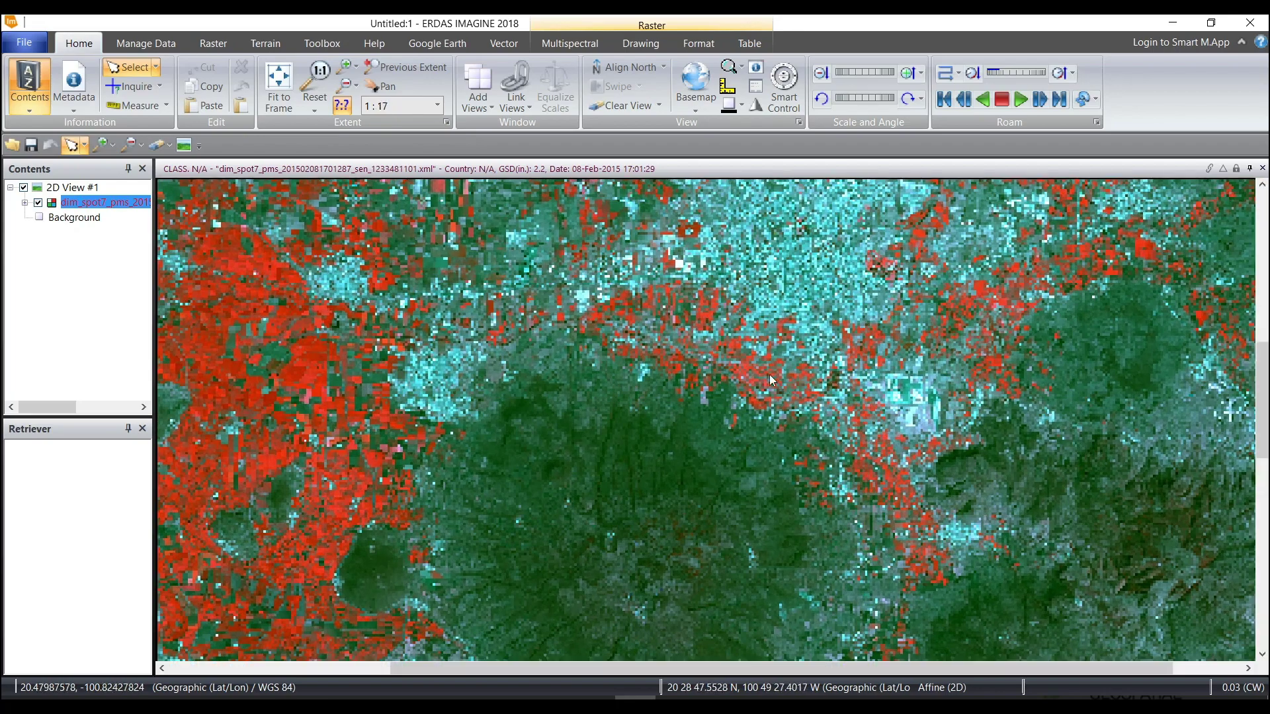
left_click_drag(633, 287, 806, 573)
scroll(806, 573, "up", 4)
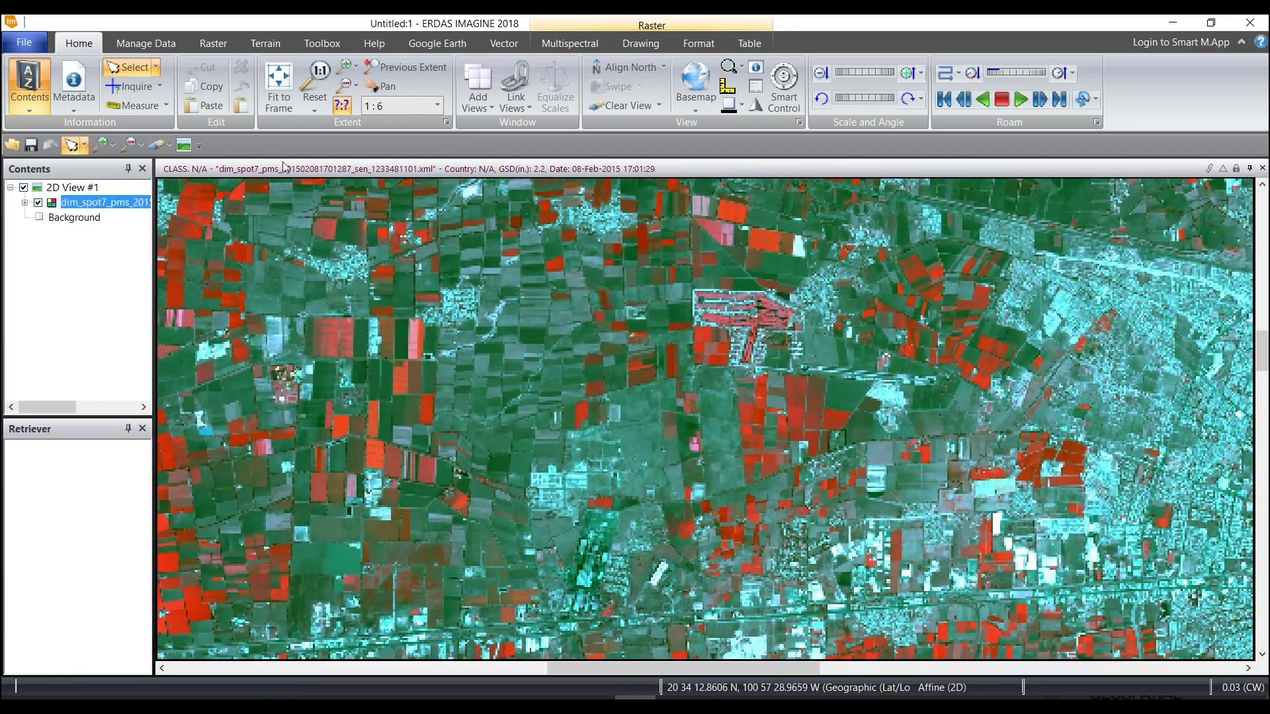
left_click(135, 85)
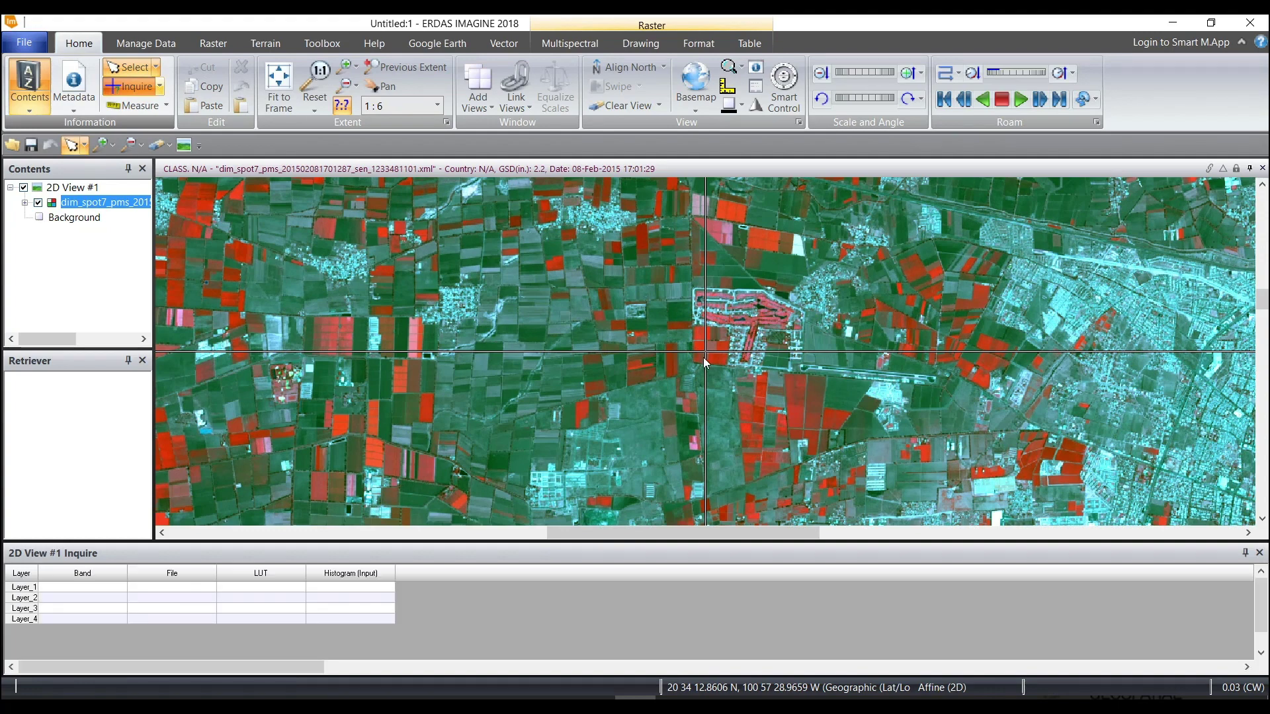
left_click_drag(707, 351, 705, 351)
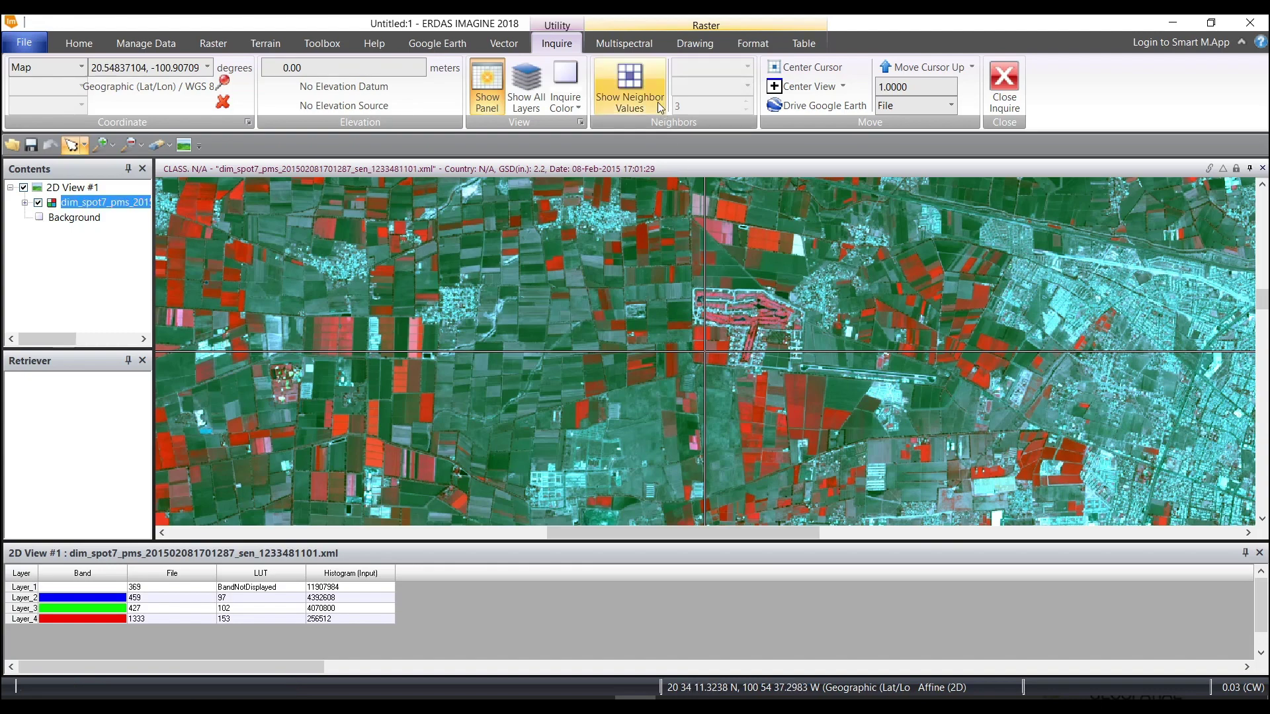
left_click(650, 83)
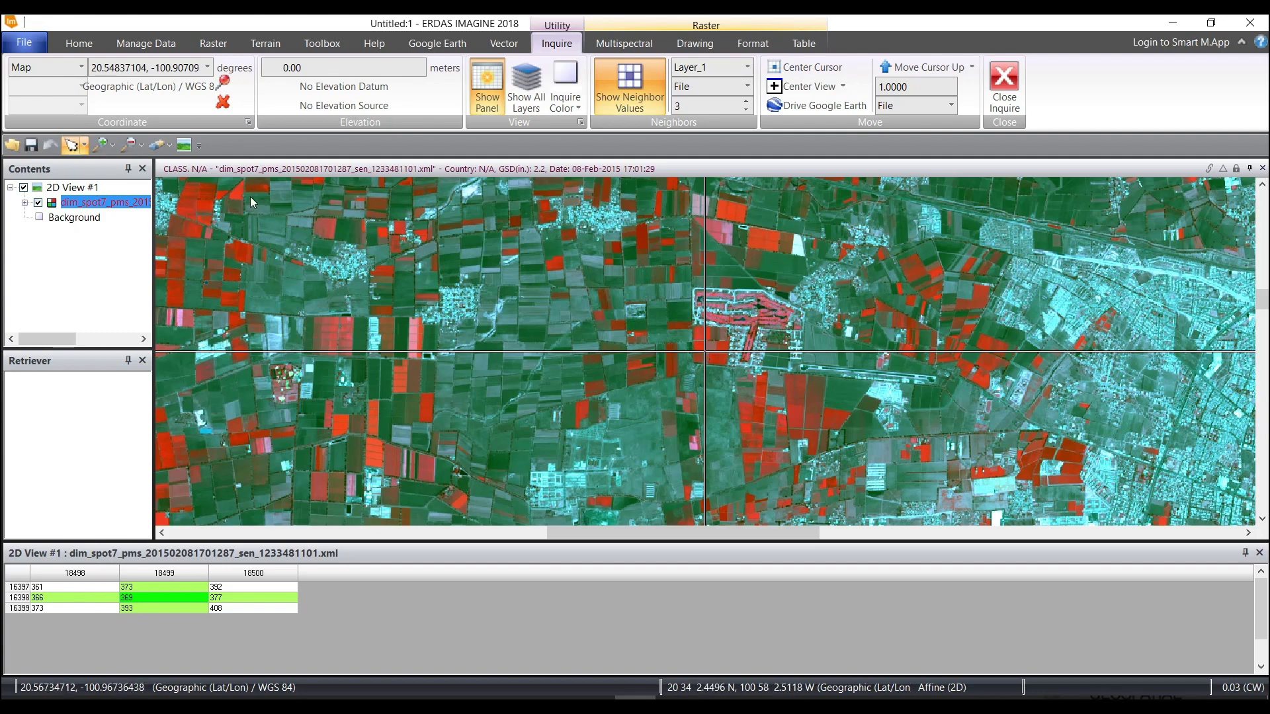
Add a second 2D view and drag the R1C2 TIF tile from File Explorer into it.
left_click(184, 145)
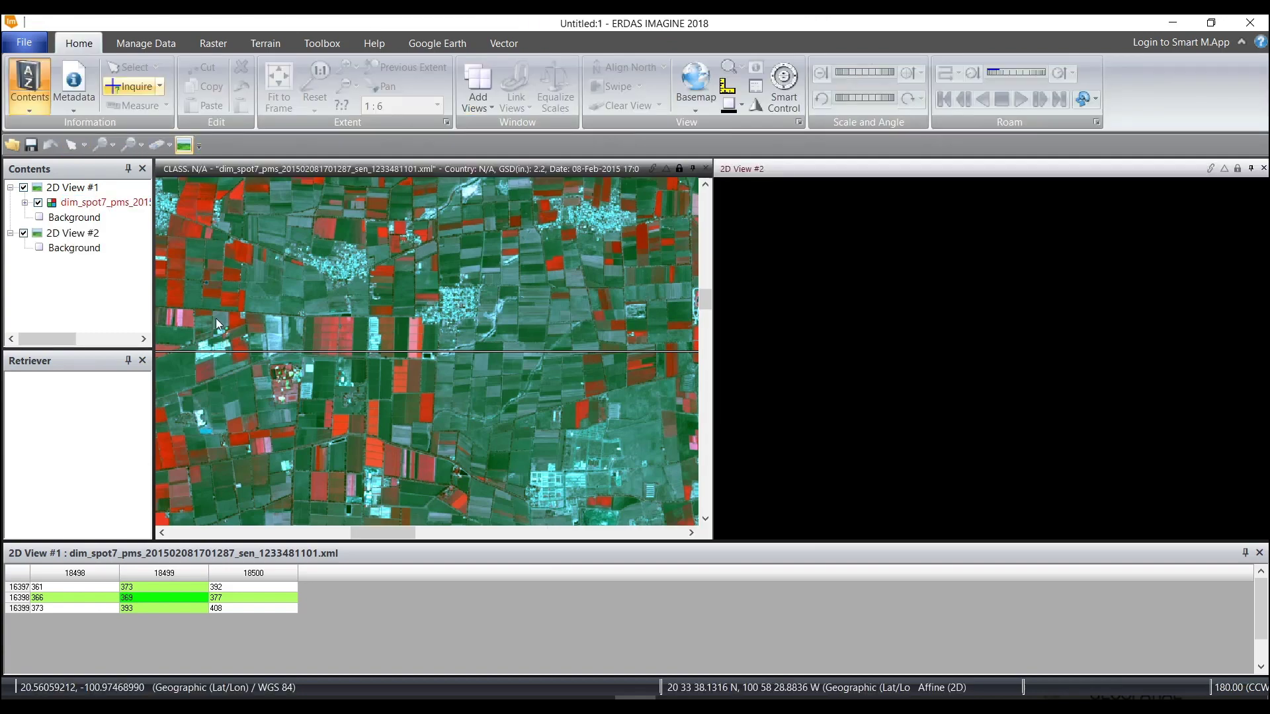
key("alt+Tab")
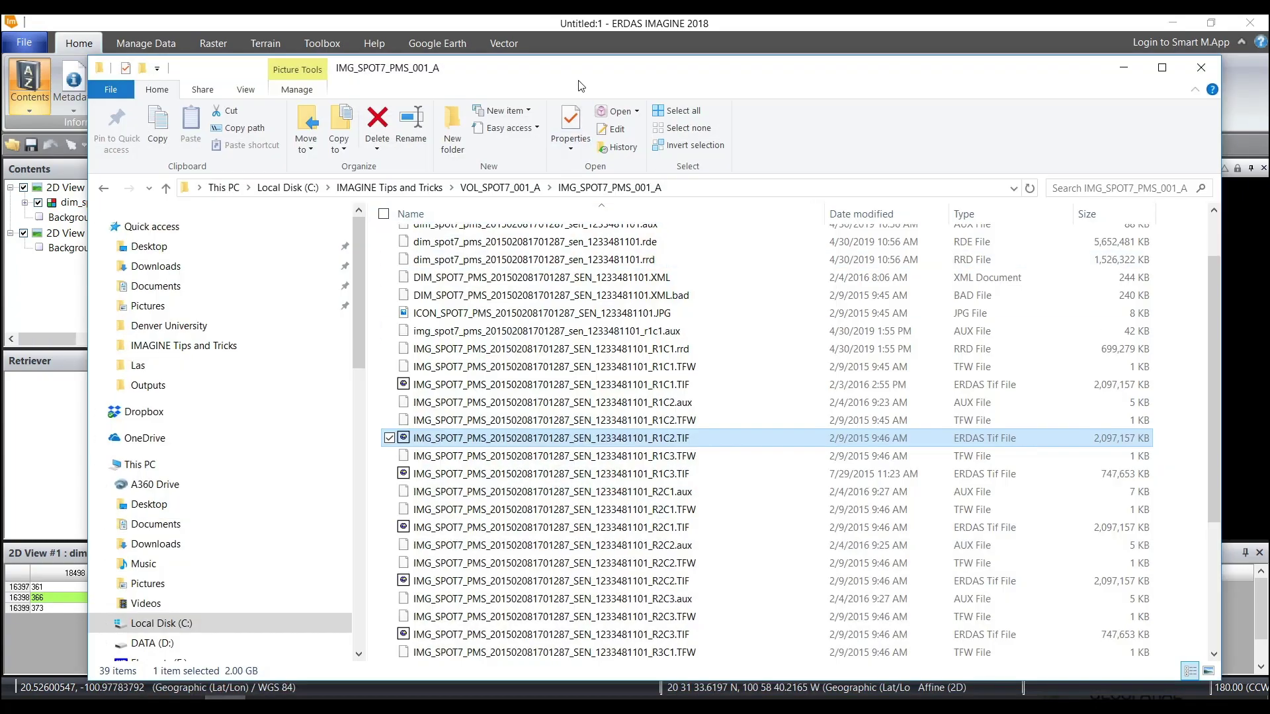
left_click_drag(397, 37, 176, 76)
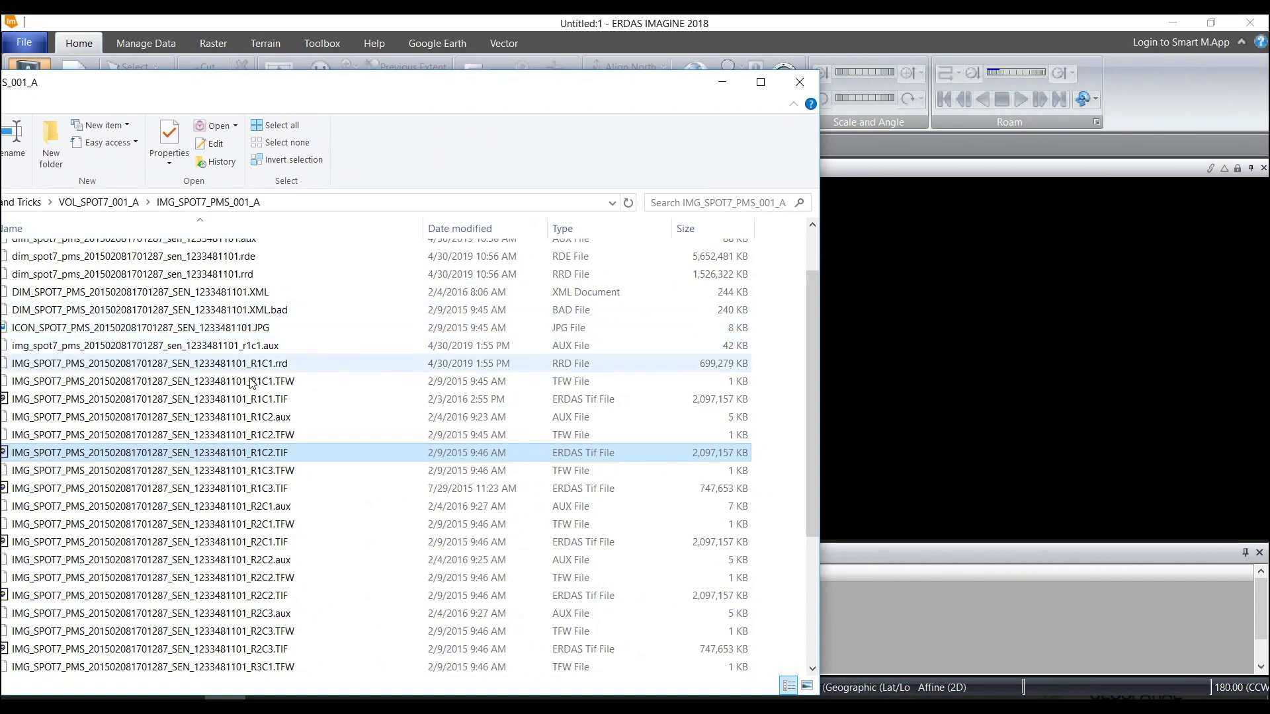
left_click_drag(263, 456, 1073, 398)
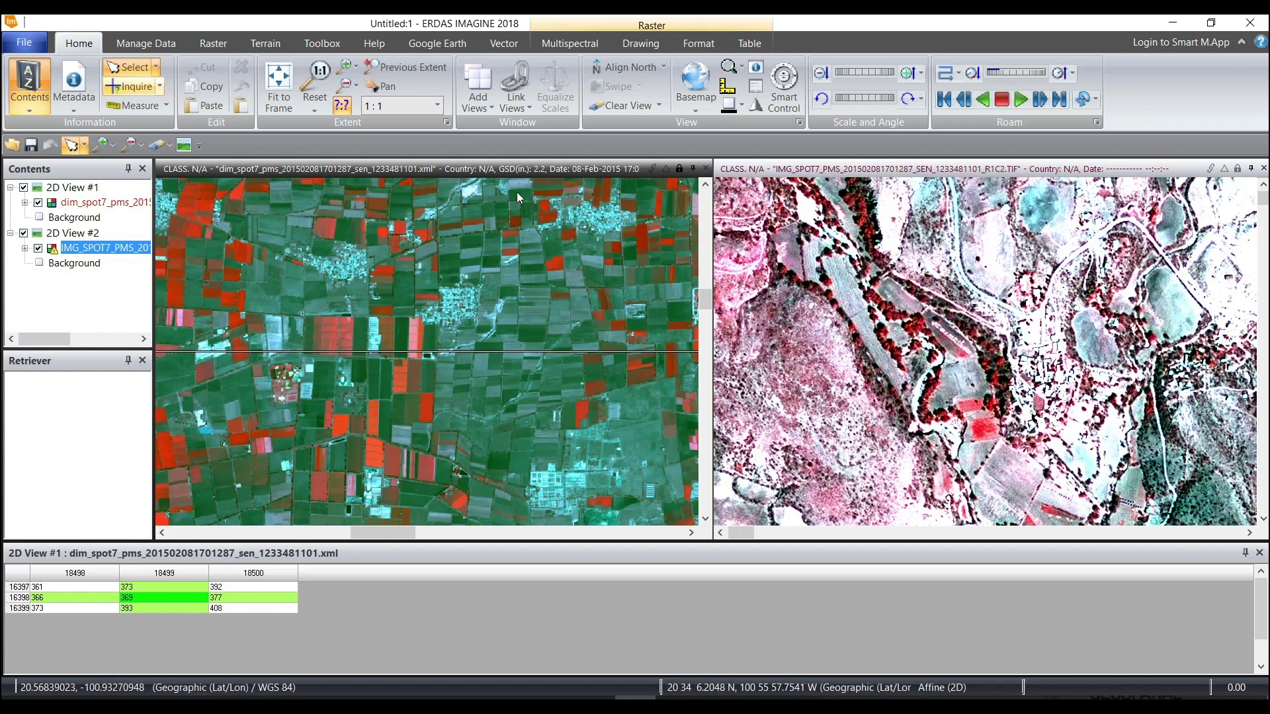
Fit the whole R1C2 tile to 2D View #2, then resume pixel inquiry on the mosaic in View #1.
left_click(515, 170)
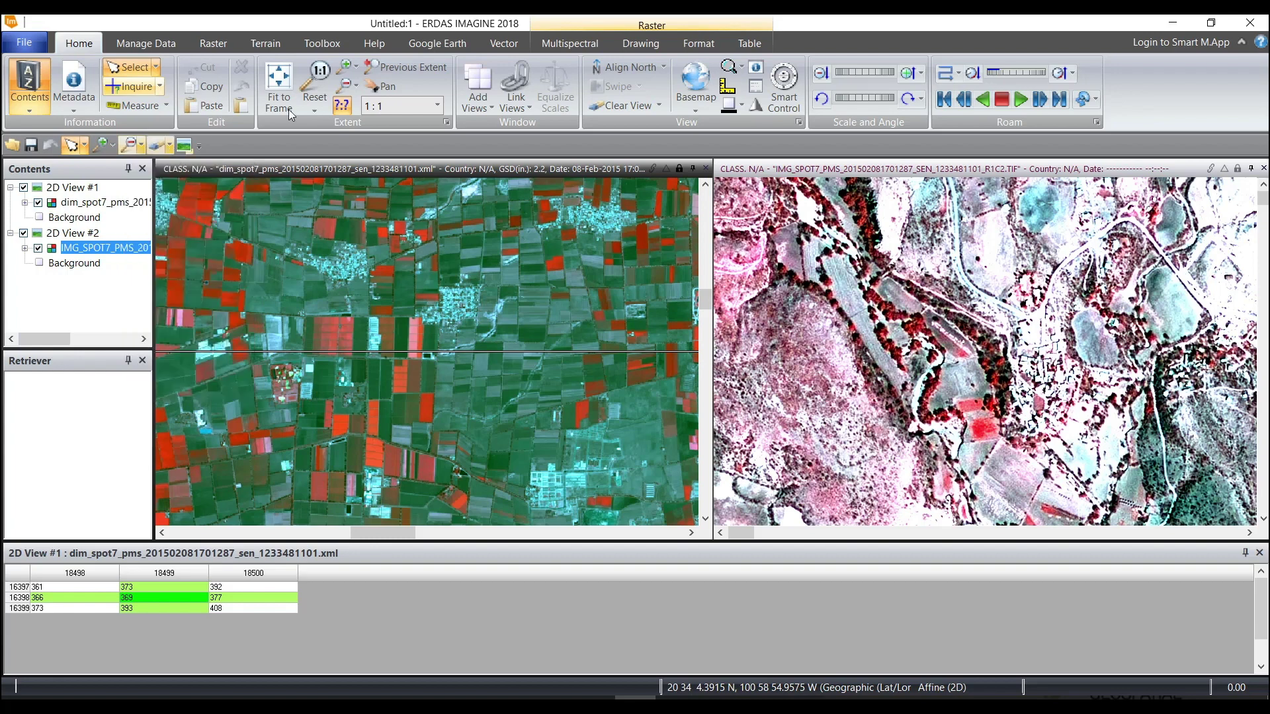
left_click(279, 73)
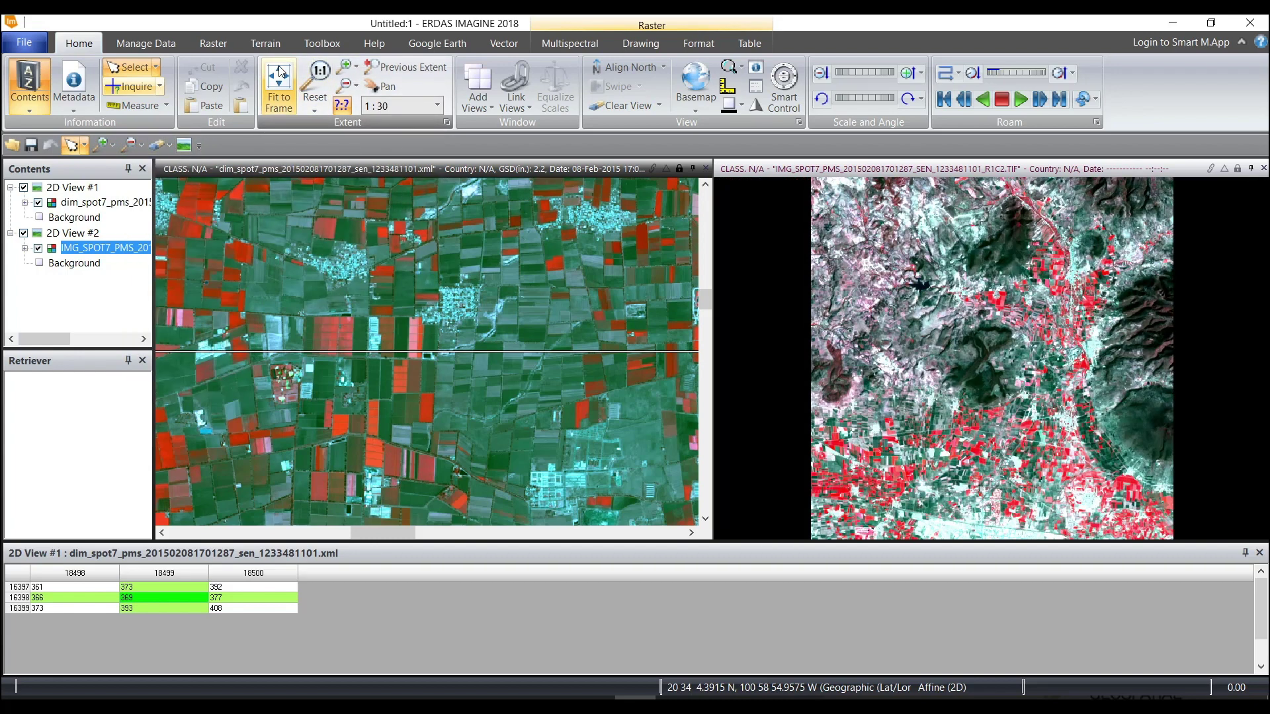
left_click(286, 179)
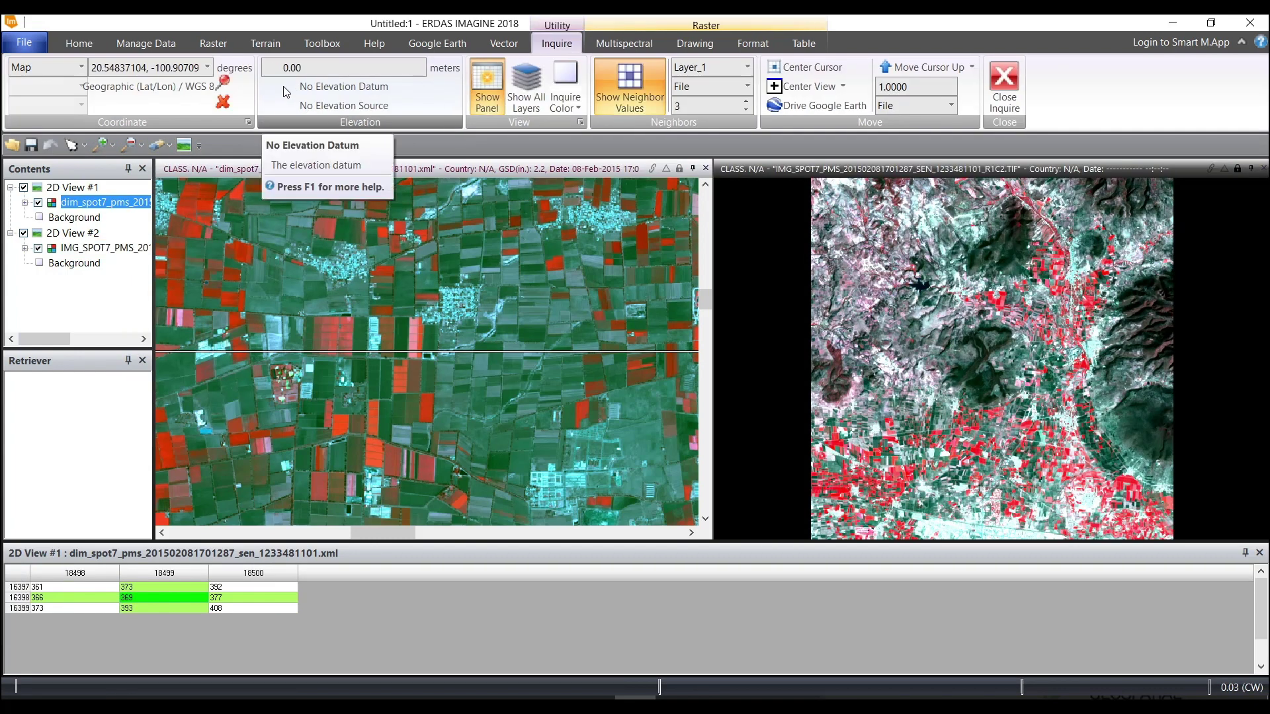